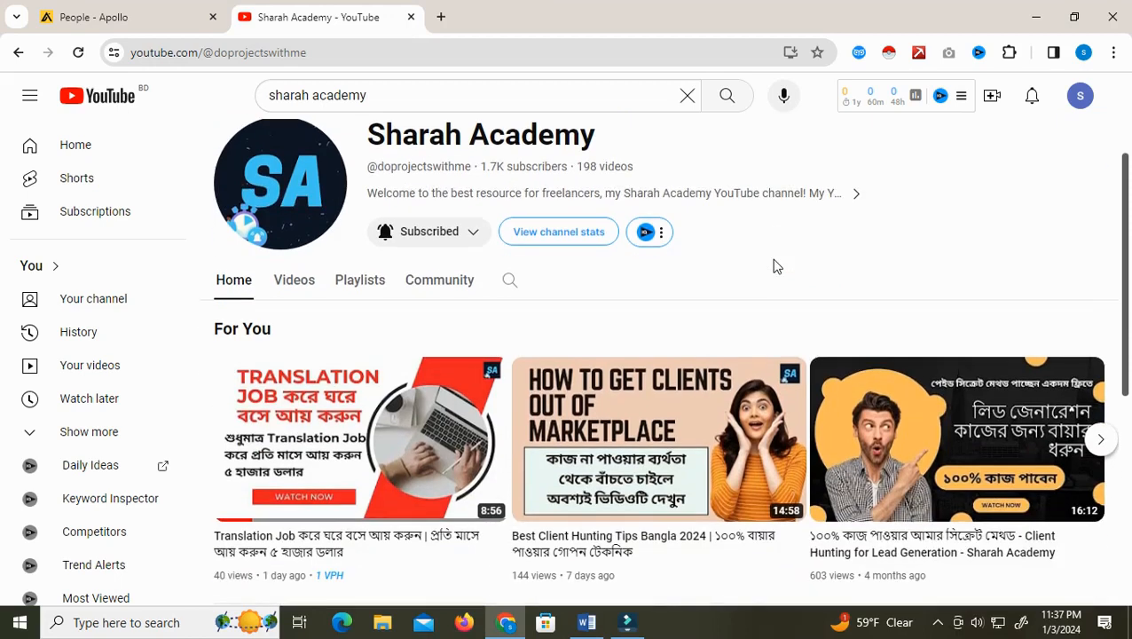
# Open the Sharah Academy channel's playlists and look through the created playlists.
pyautogui.click(356, 281)
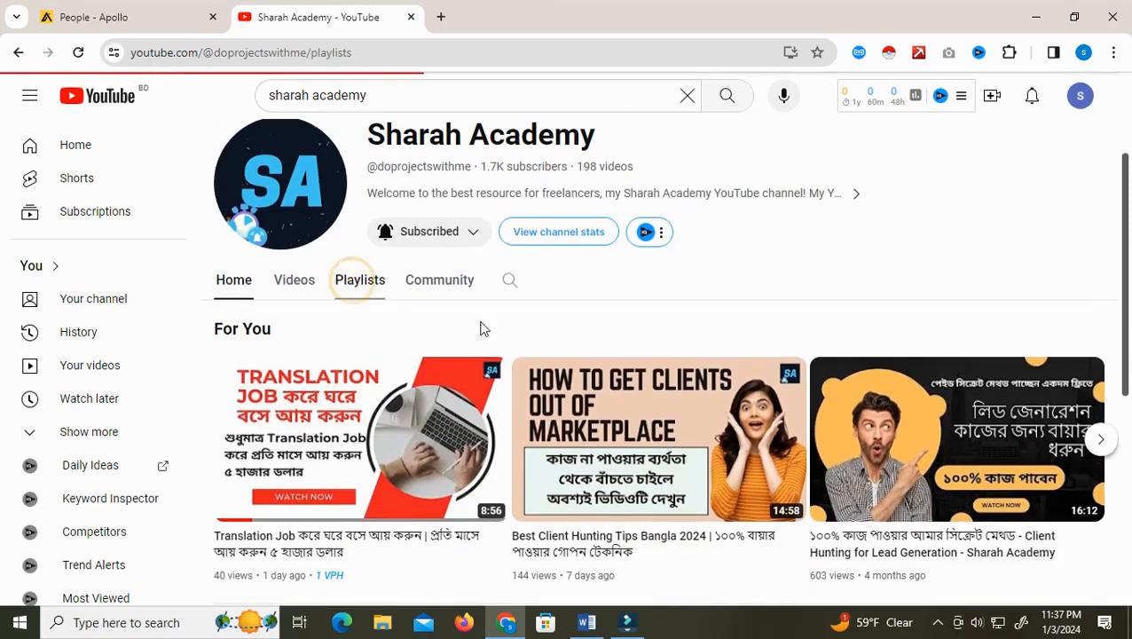
pyautogui.scroll(-4, 898, 495)
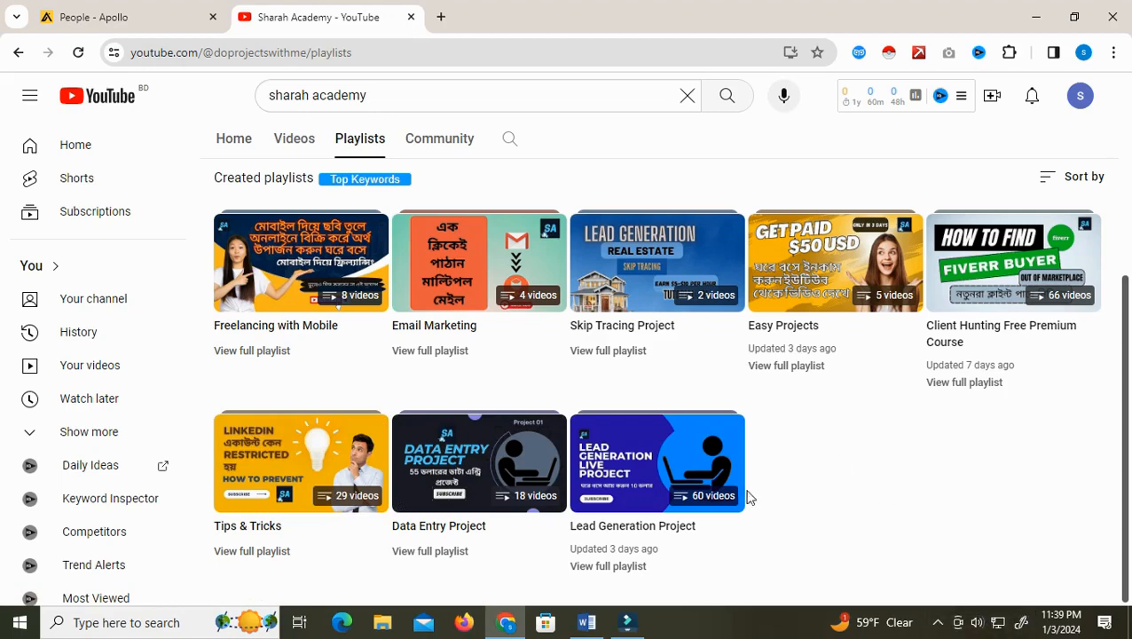
# Switch to the project requirements document in Word and review the target cities, the location restriction and the type of leads.
pyautogui.click(586, 622)
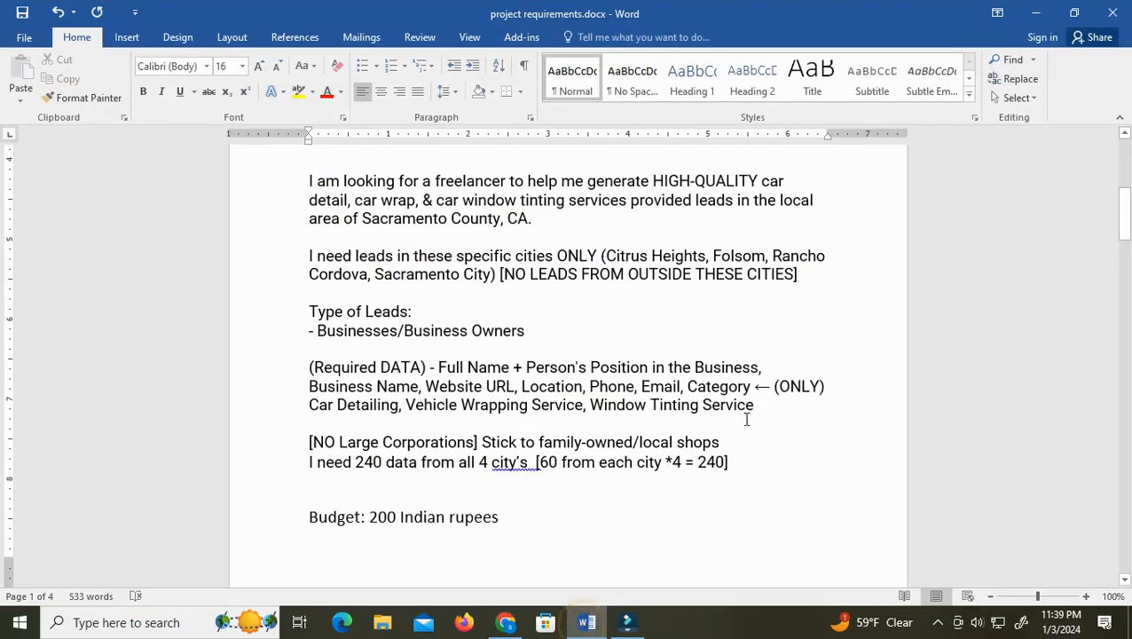
pyautogui.click(736, 480)
pyautogui.moveTo(607, 256); pyautogui.dragTo(313, 235)
pyautogui.click(714, 254)
pyautogui.click(791, 250)
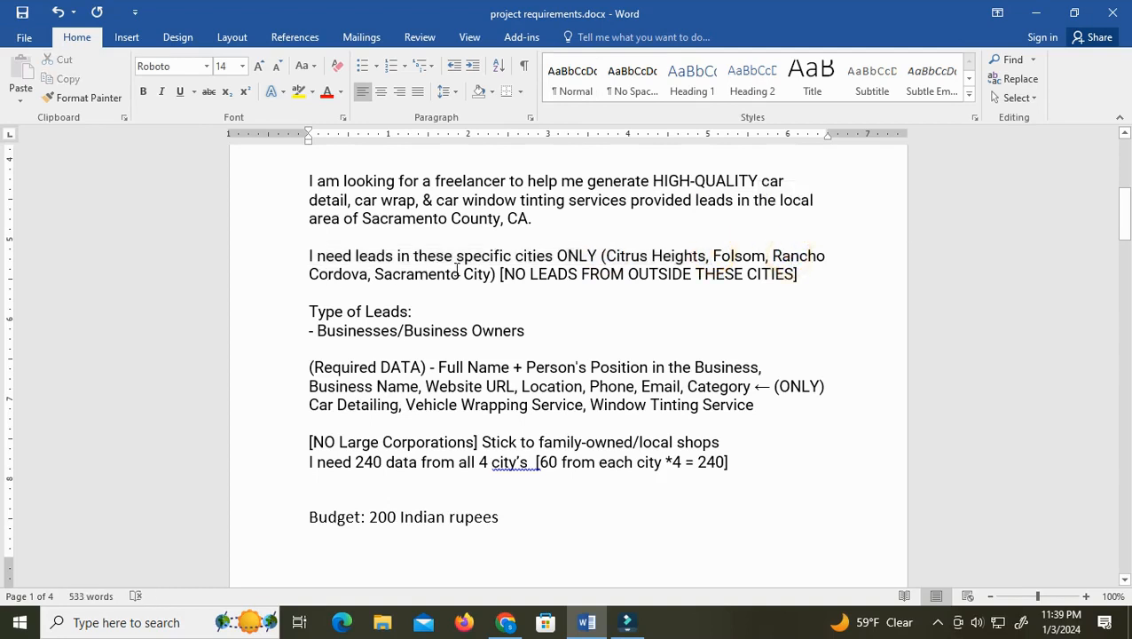
pyautogui.moveTo(500, 274); pyautogui.dragTo(781, 274)
pyautogui.click(635, 281)
pyautogui.moveTo(409, 333); pyautogui.dragTo(527, 335)
pyautogui.click(473, 328)
# Review the requested car services, the allowed business categories and the number of leads needed in total and per city.
pyautogui.moveTo(769, 181); pyautogui.dragTo(799, 207)
pyautogui.click(373, 184)
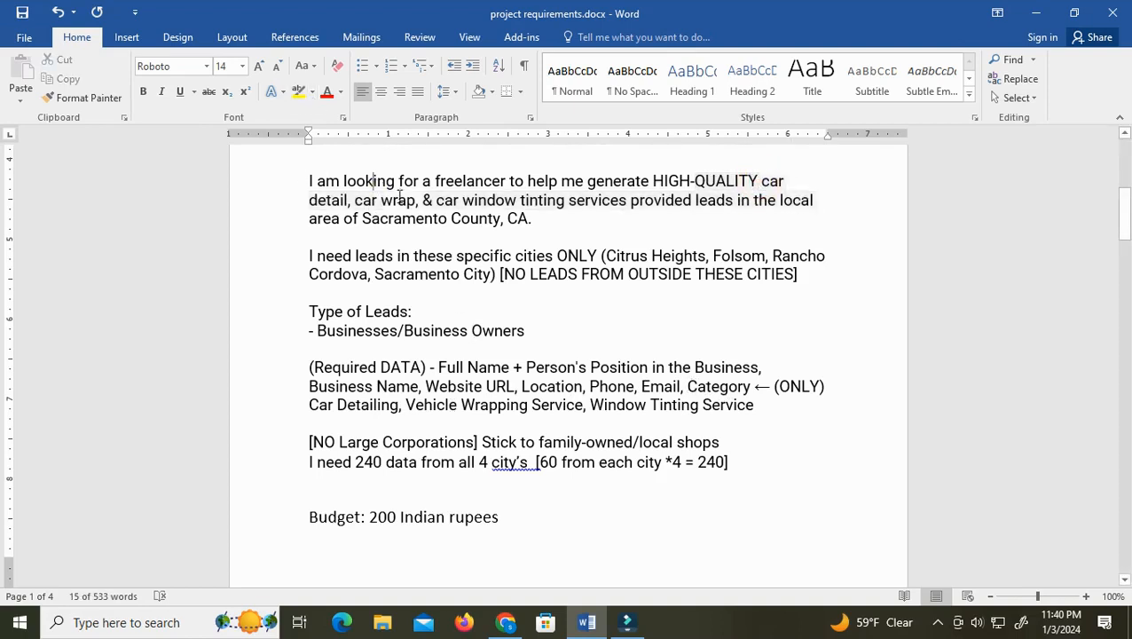
pyautogui.moveTo(436, 199); pyautogui.dragTo(624, 199)
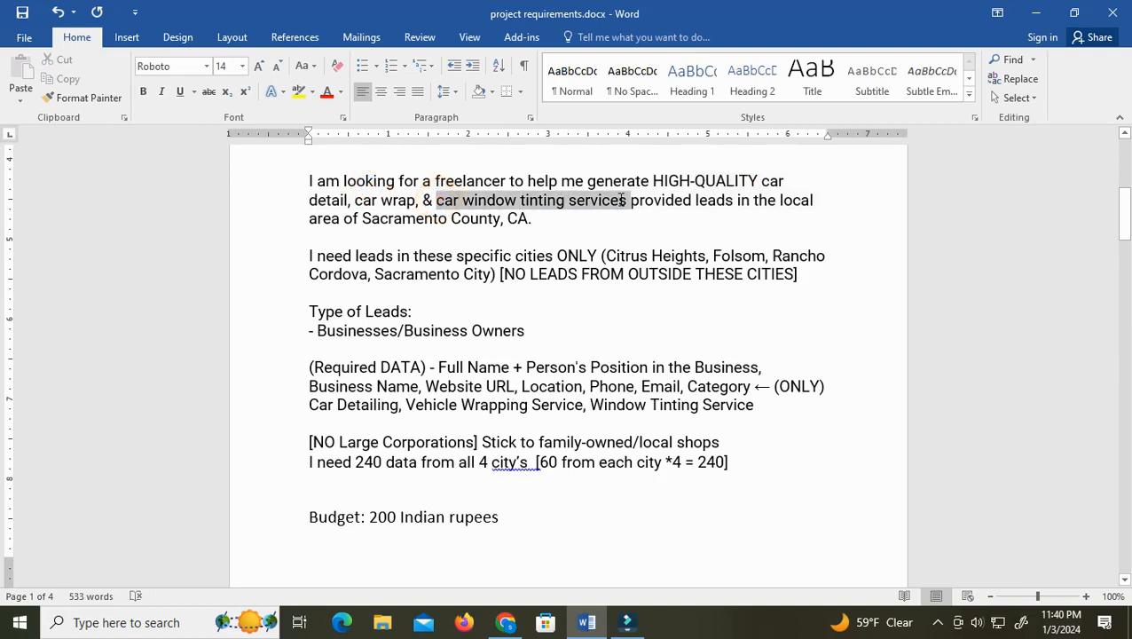
pyautogui.click(550, 198)
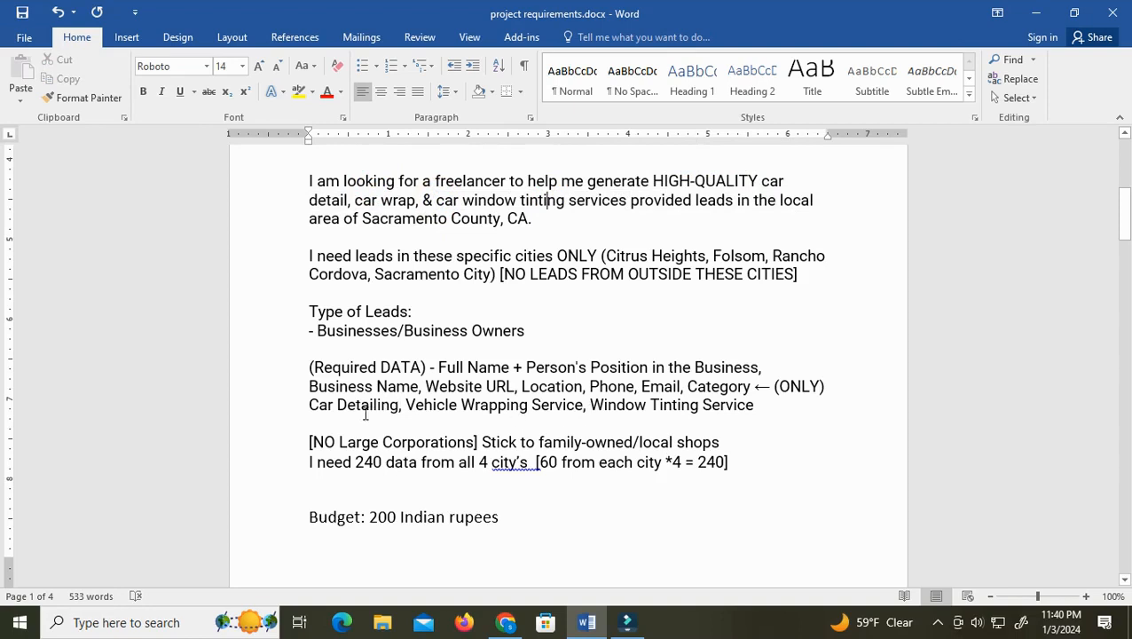
pyautogui.moveTo(313, 405); pyautogui.dragTo(655, 434)
pyautogui.click(655, 434)
pyautogui.moveTo(362, 462); pyautogui.dragTo(421, 467)
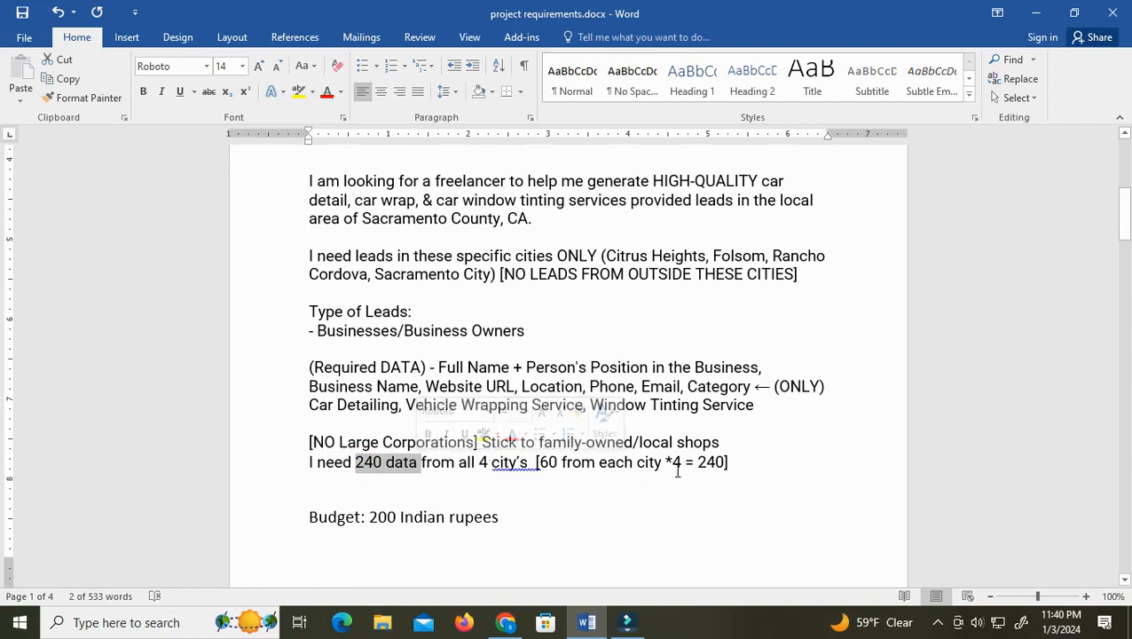
pyautogui.moveTo(537, 462); pyautogui.dragTo(559, 463)
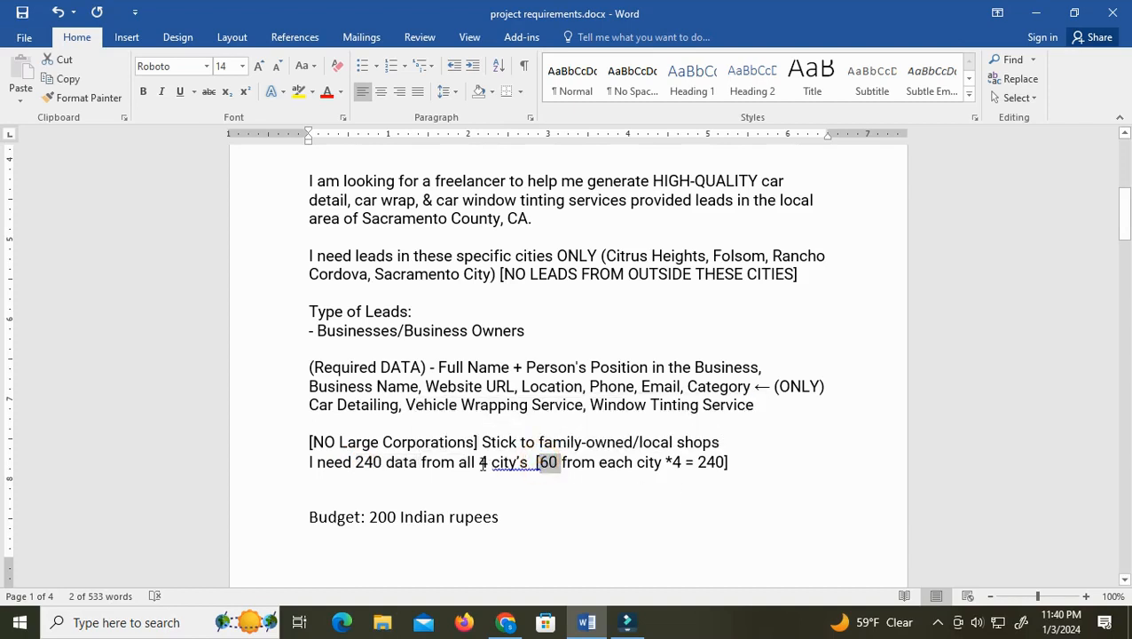
pyautogui.doubleClick(361, 462)
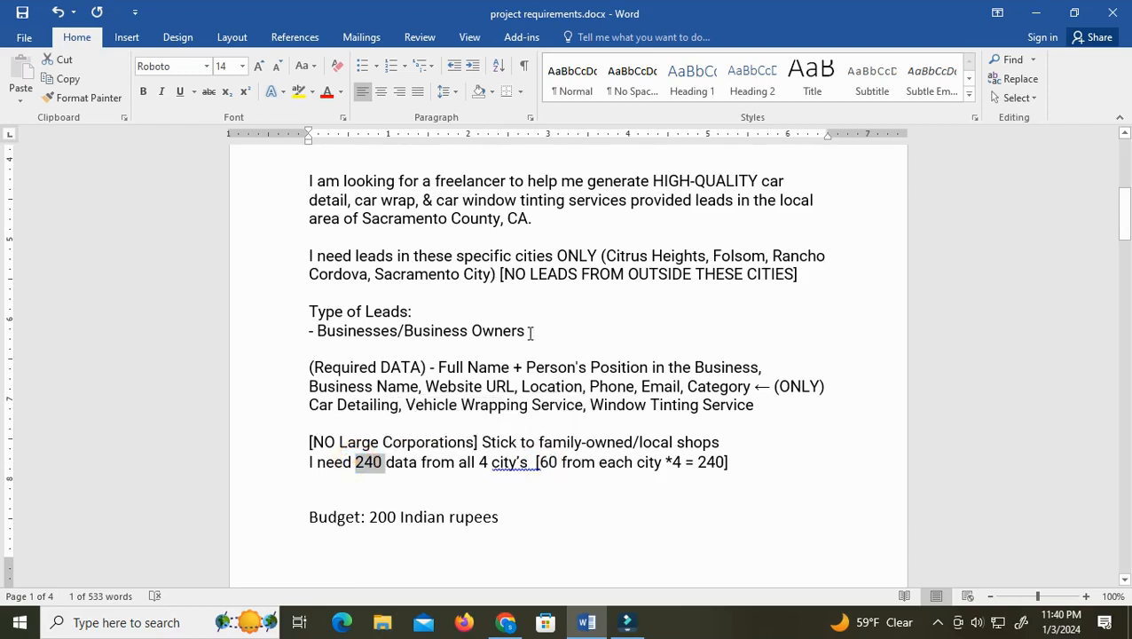
# Switch to the Apollo people search in Chrome and filter the job titles by owner.
pyautogui.click(505, 623)
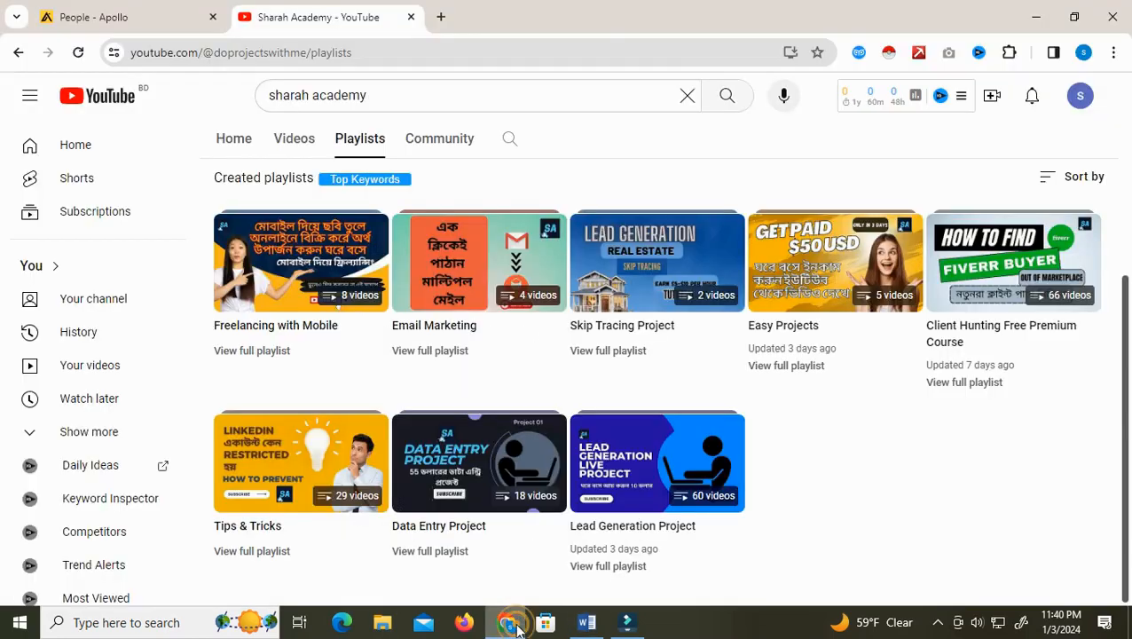
pyautogui.click(123, 7)
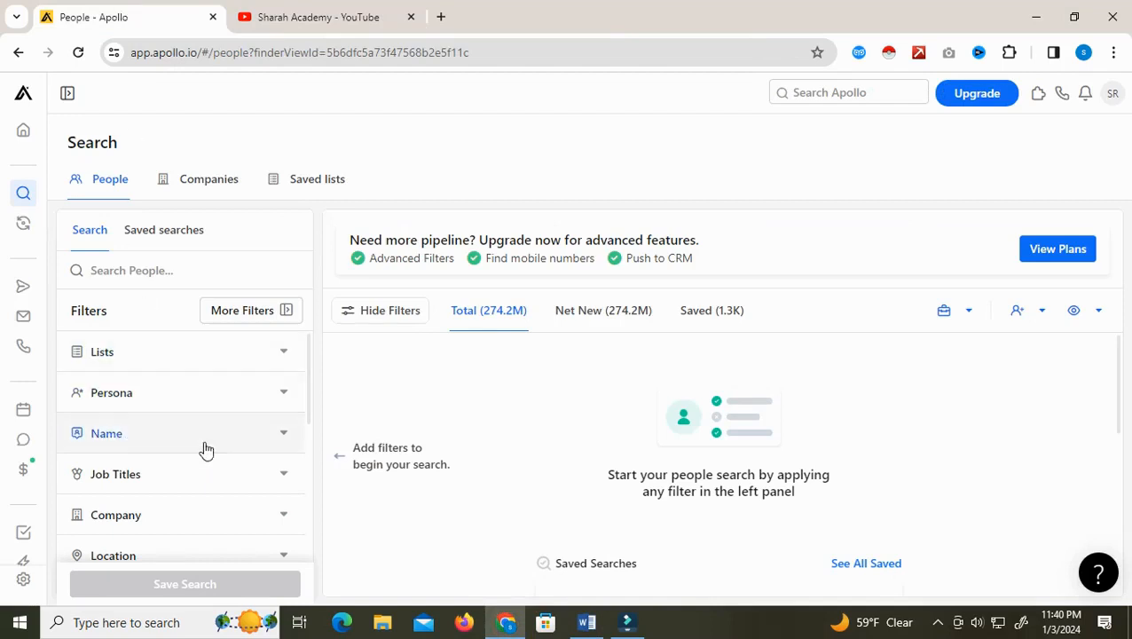
pyautogui.click(583, 622)
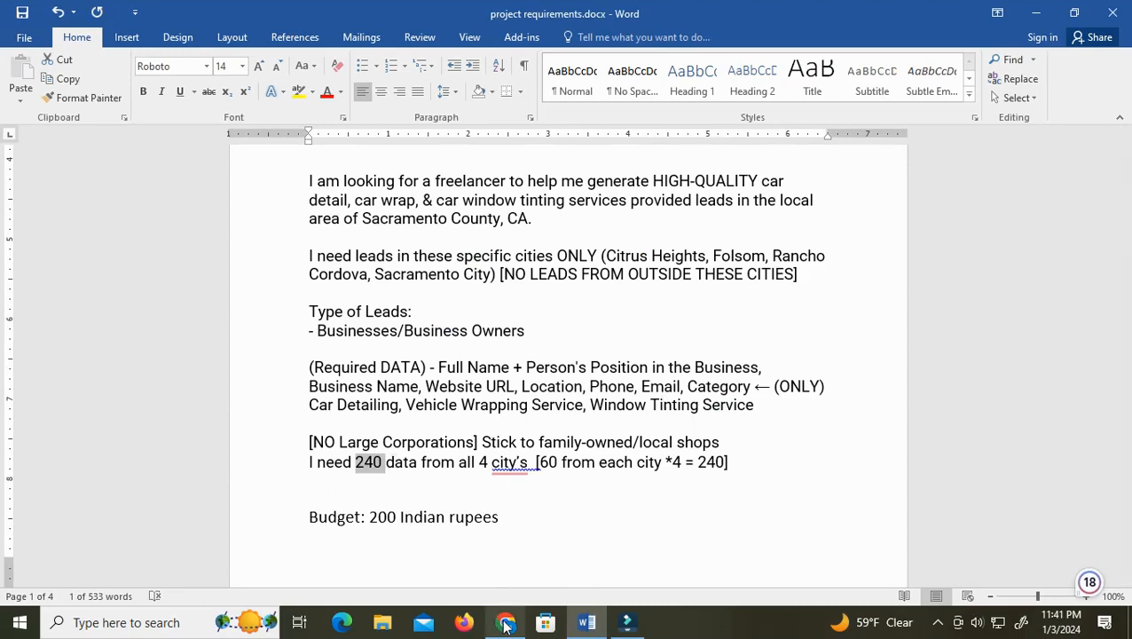
pyautogui.moveTo(505, 626)
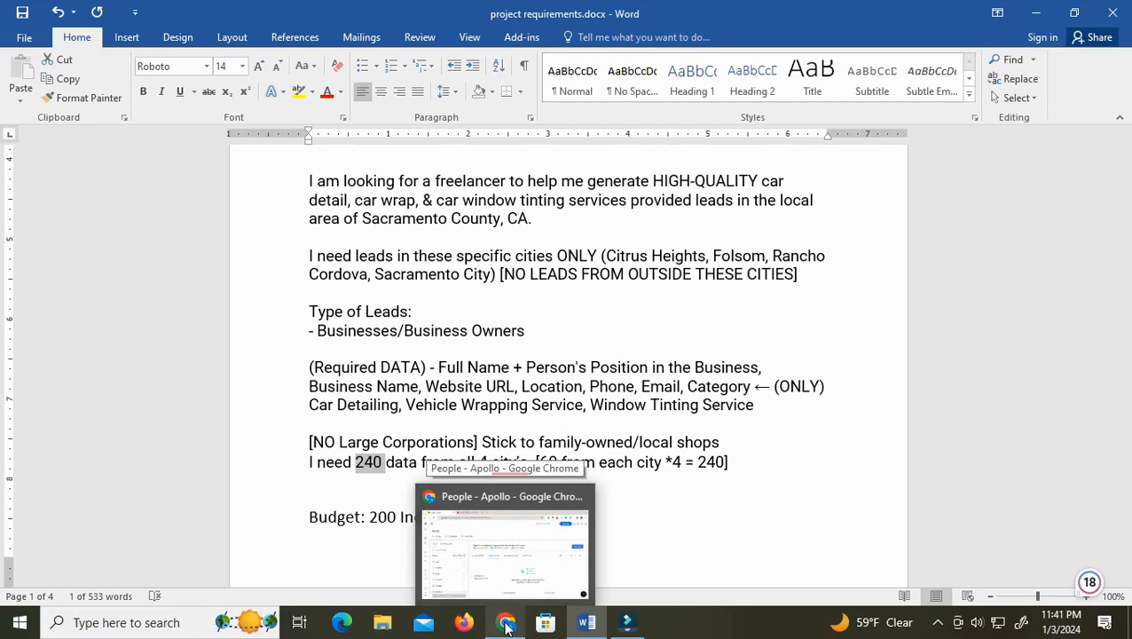
pyautogui.click(506, 627)
pyautogui.scroll(-2, 119, 463)
pyautogui.scroll(1, 156, 506)
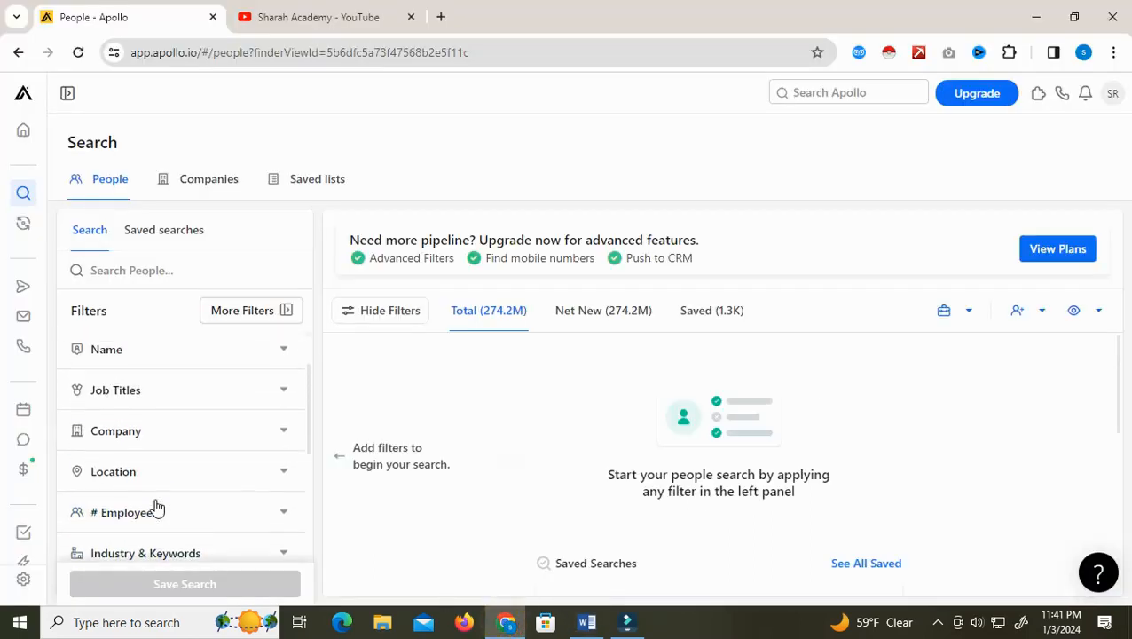
pyautogui.click(152, 399)
pyautogui.click(154, 467)
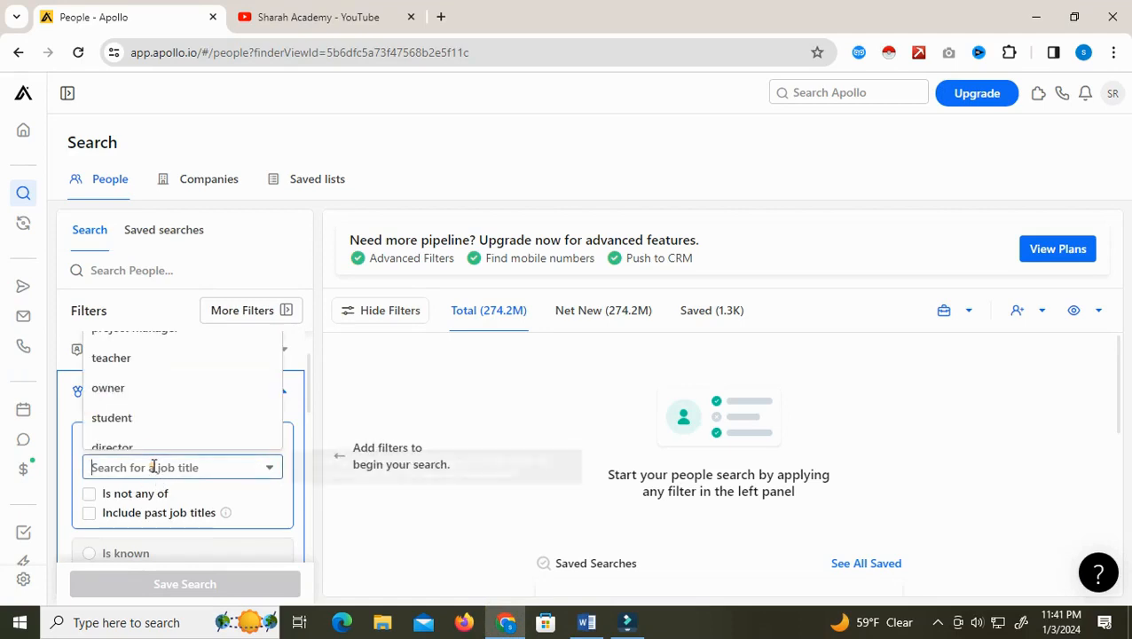
pyautogui.click(151, 391)
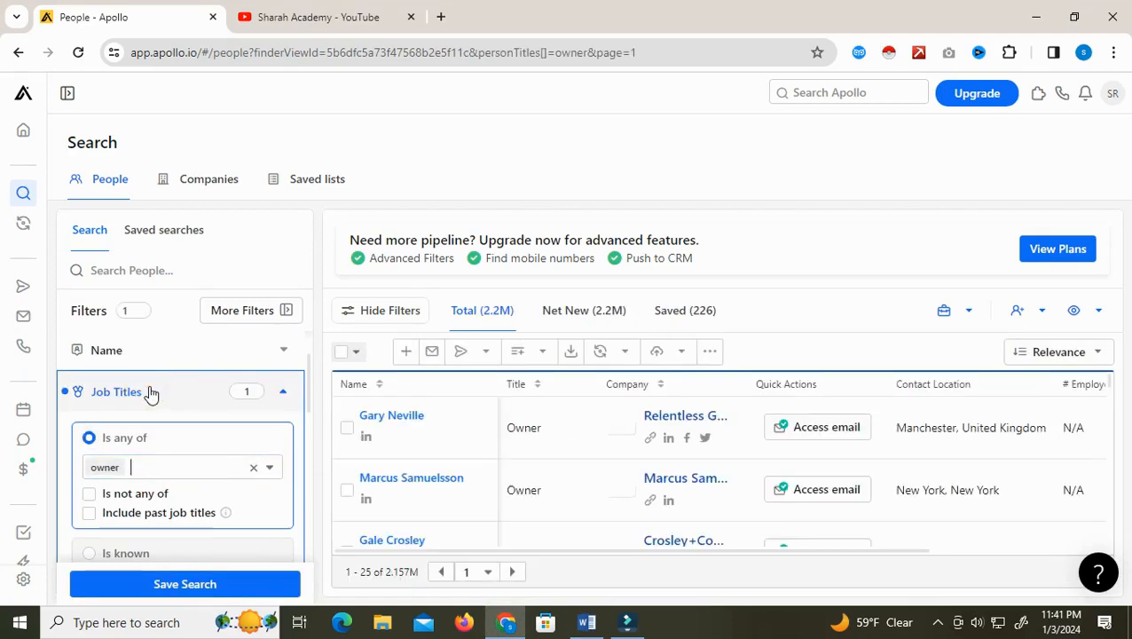
# Check the first target city in the Word requirements document and filter Apollo's contact location by Citrus Heights, California.
pyautogui.scroll(-2, 155, 493)
pyautogui.scroll(-5, 154, 497)
pyautogui.scroll(1, 162, 447)
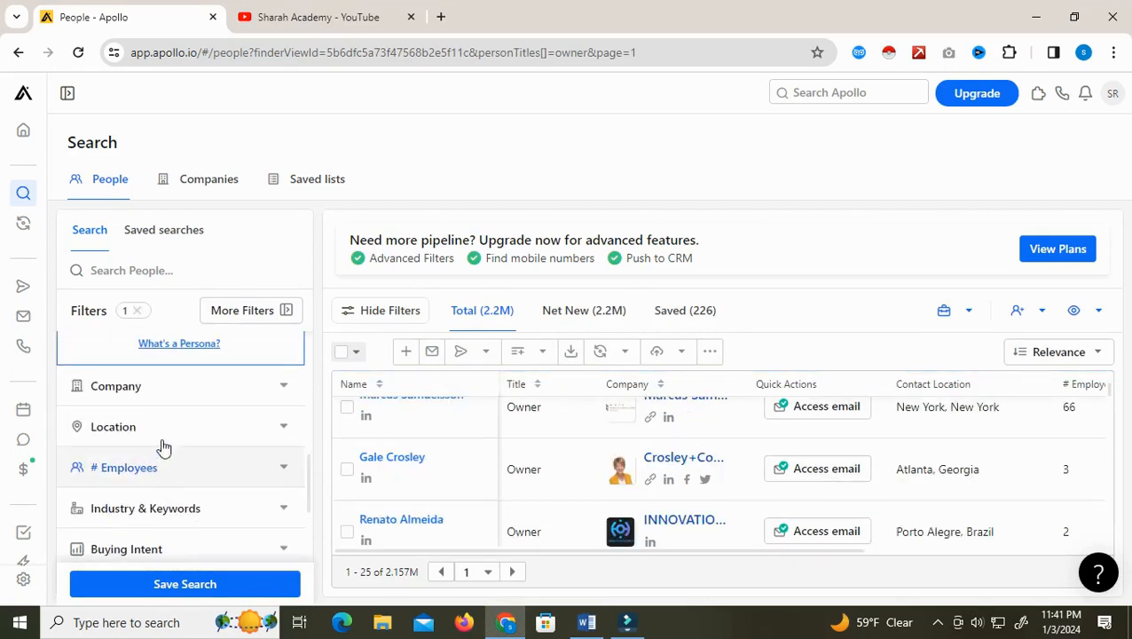
pyautogui.scroll(-2, 165, 429)
pyautogui.click(588, 614)
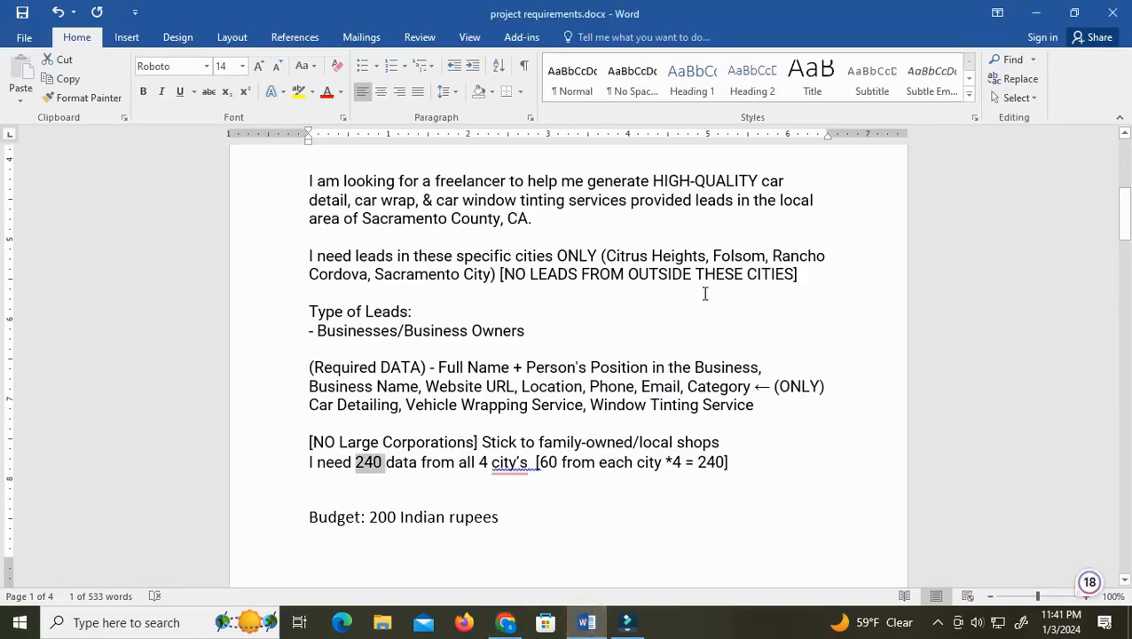
pyautogui.moveTo(611, 256); pyautogui.dragTo(705, 255)
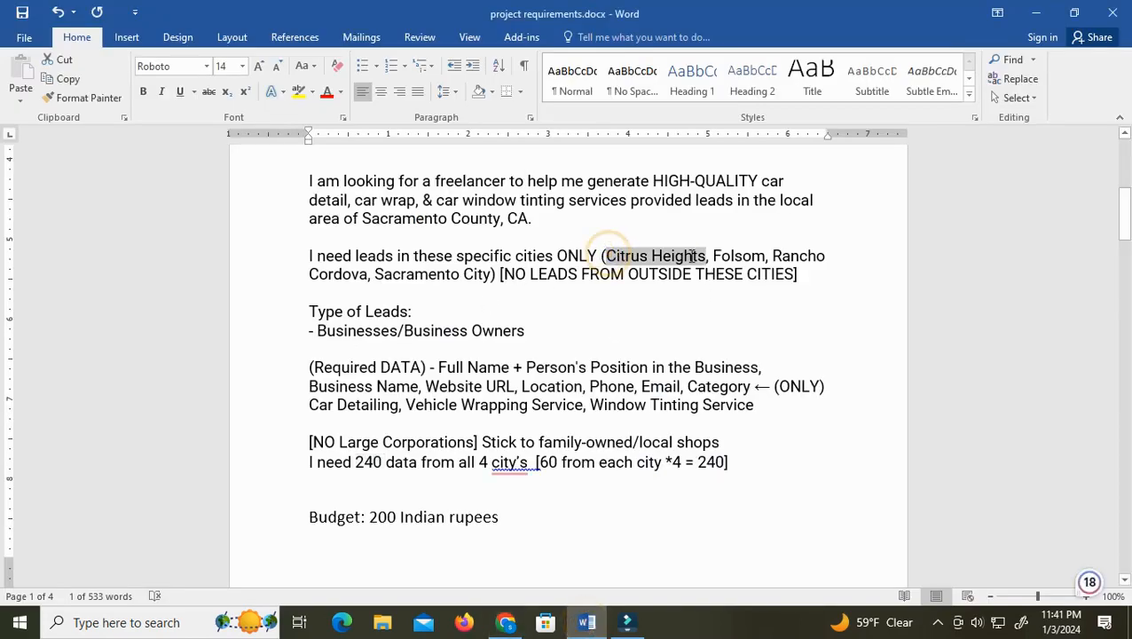
pyautogui.click(657, 304)
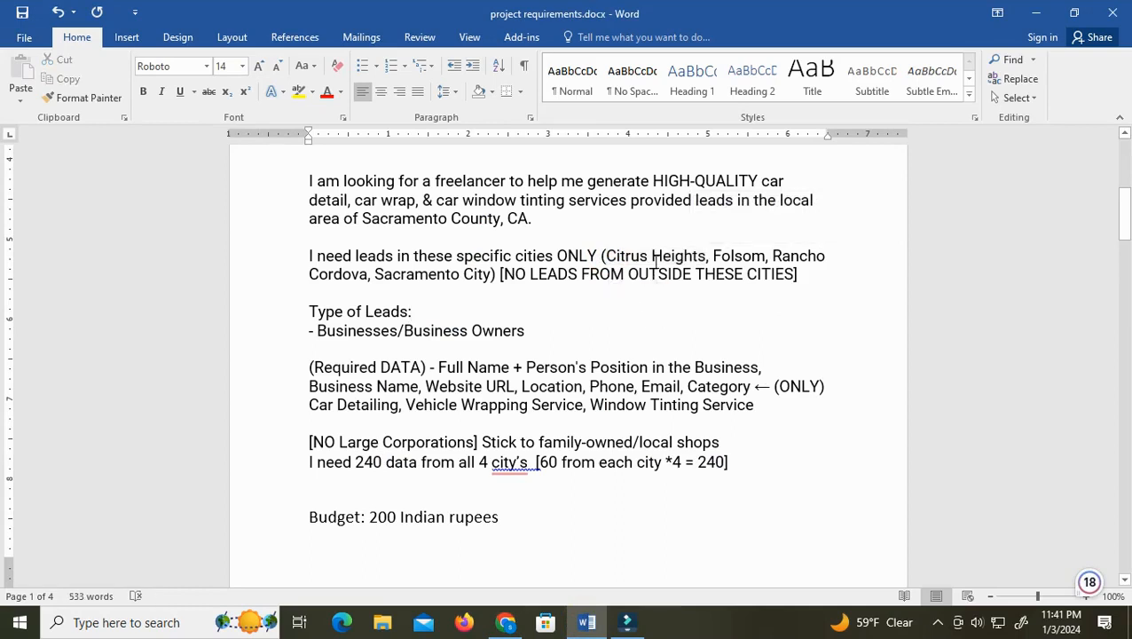
pyautogui.click(505, 622)
pyautogui.scroll(1, 182, 479)
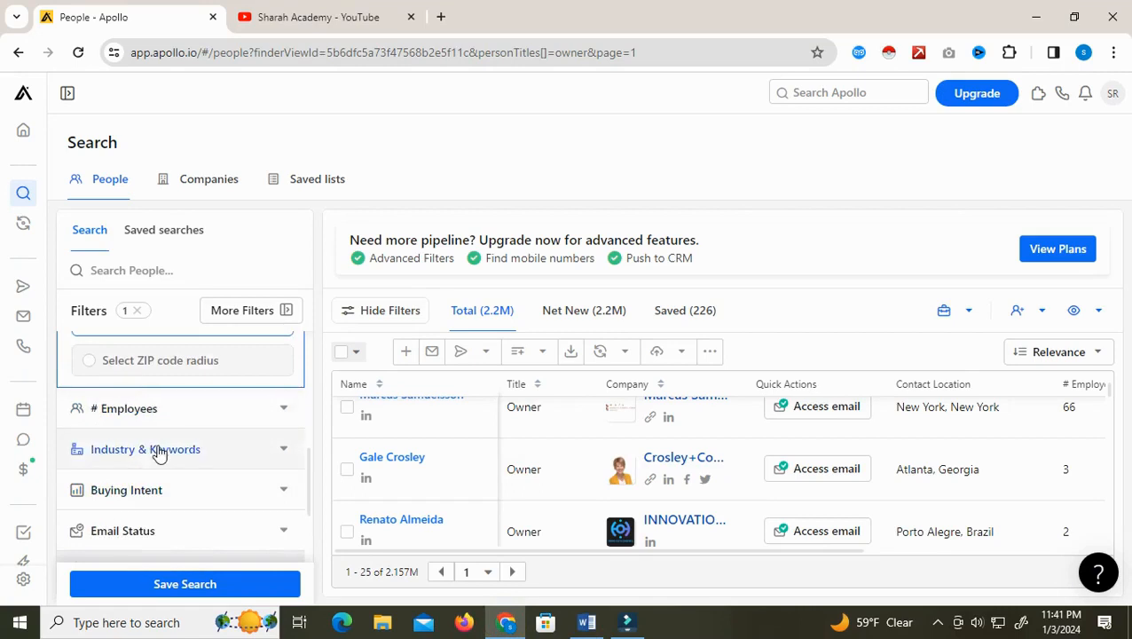
pyautogui.scroll(2, 159, 454)
pyautogui.click(131, 458)
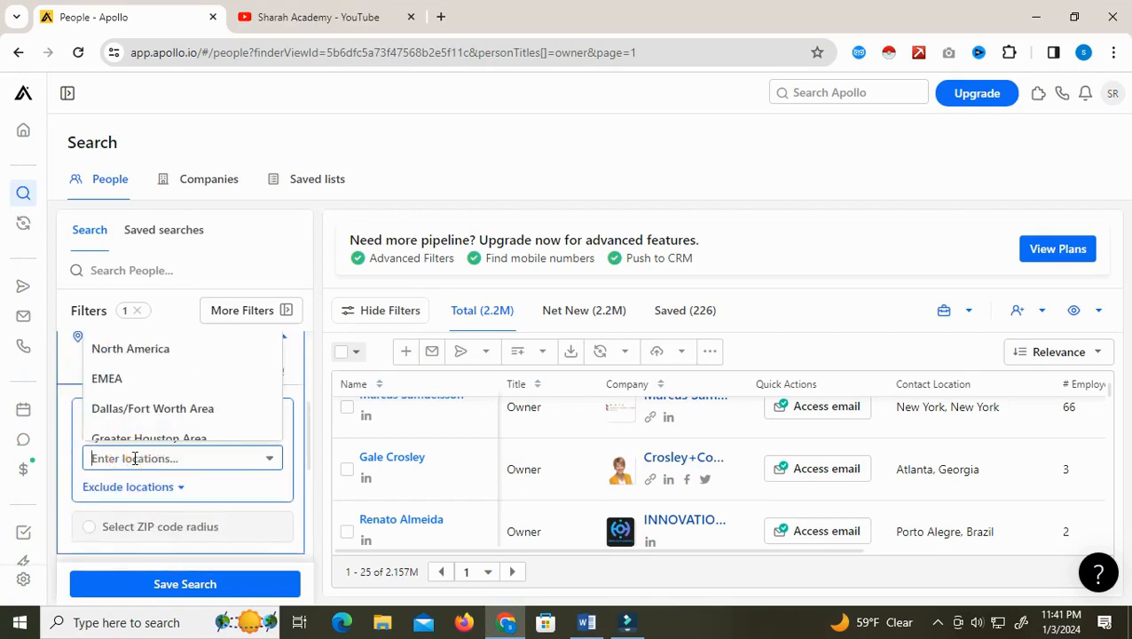
pyautogui.write('citr')
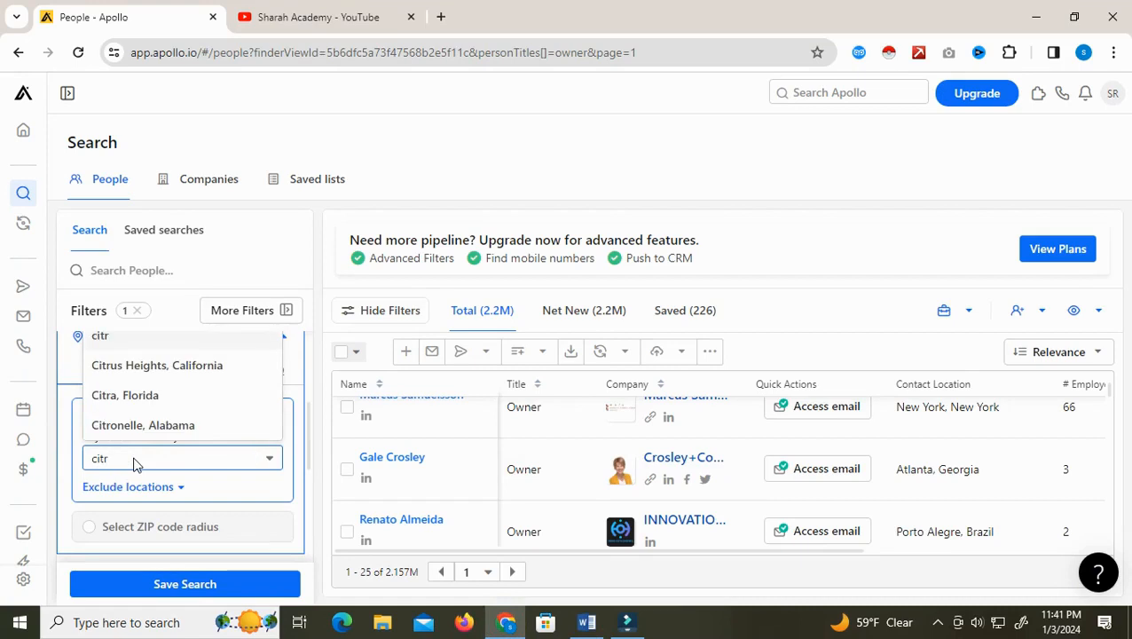
pyautogui.click(158, 371)
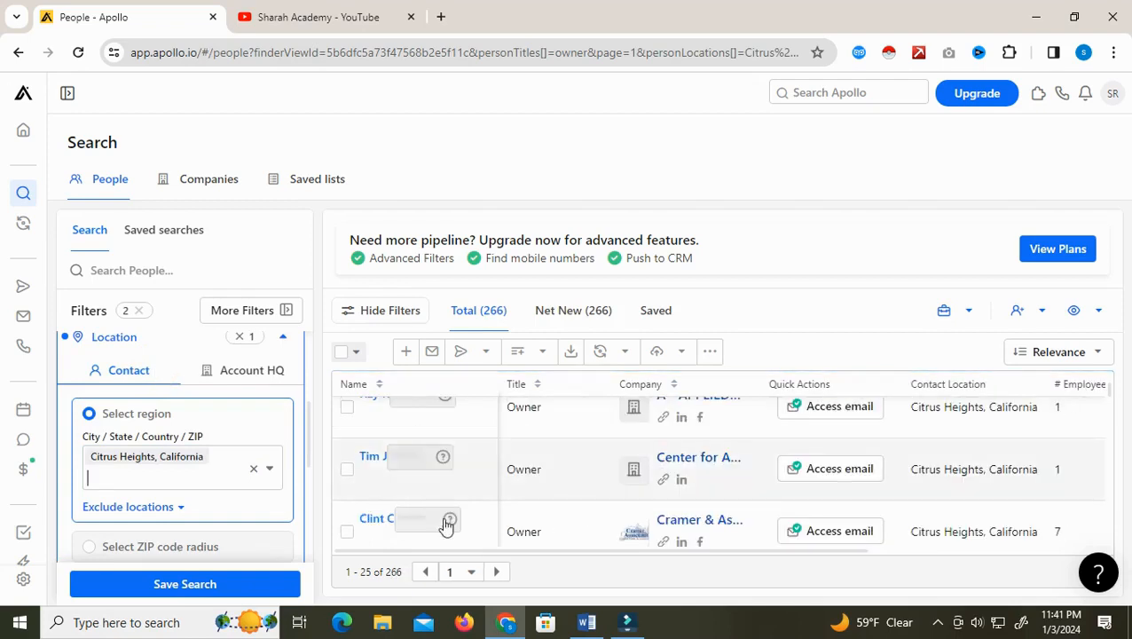
# Limit the people search to the Verified business email status and list the net new contacts.
pyautogui.scroll(-5, 212, 496)
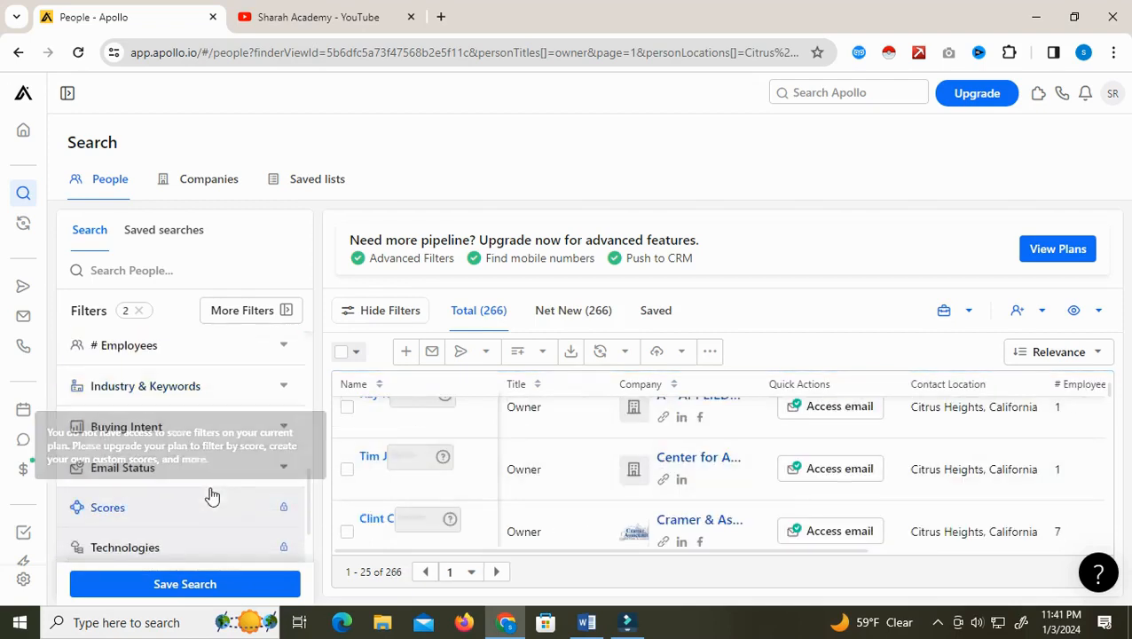
pyautogui.click(176, 469)
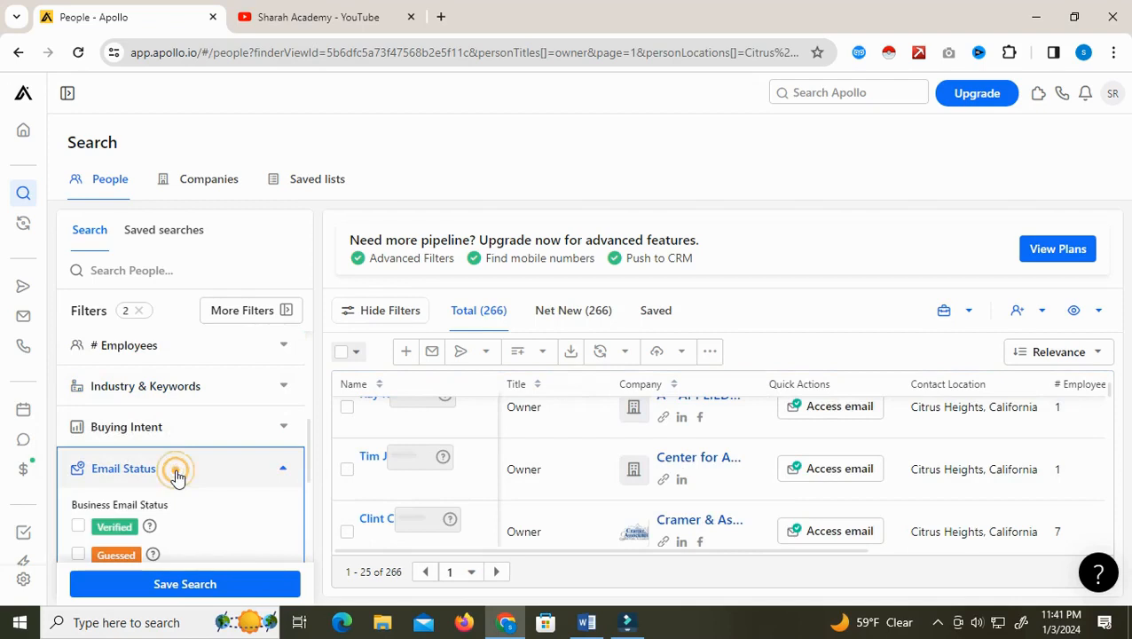
pyautogui.click(77, 527)
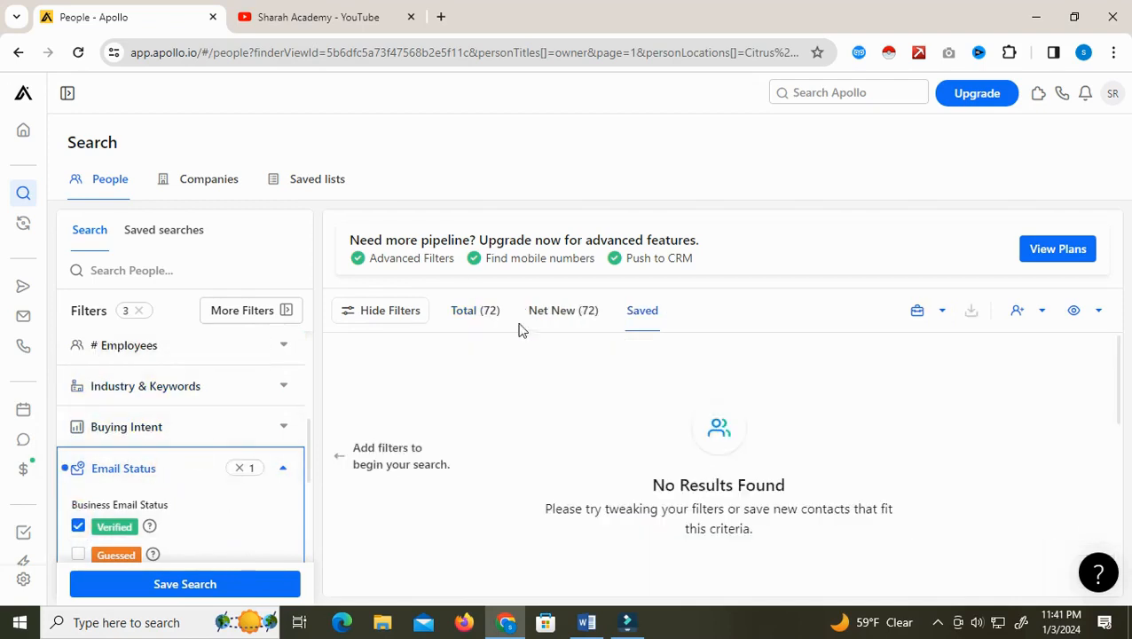
pyautogui.scroll(5, 218, 449)
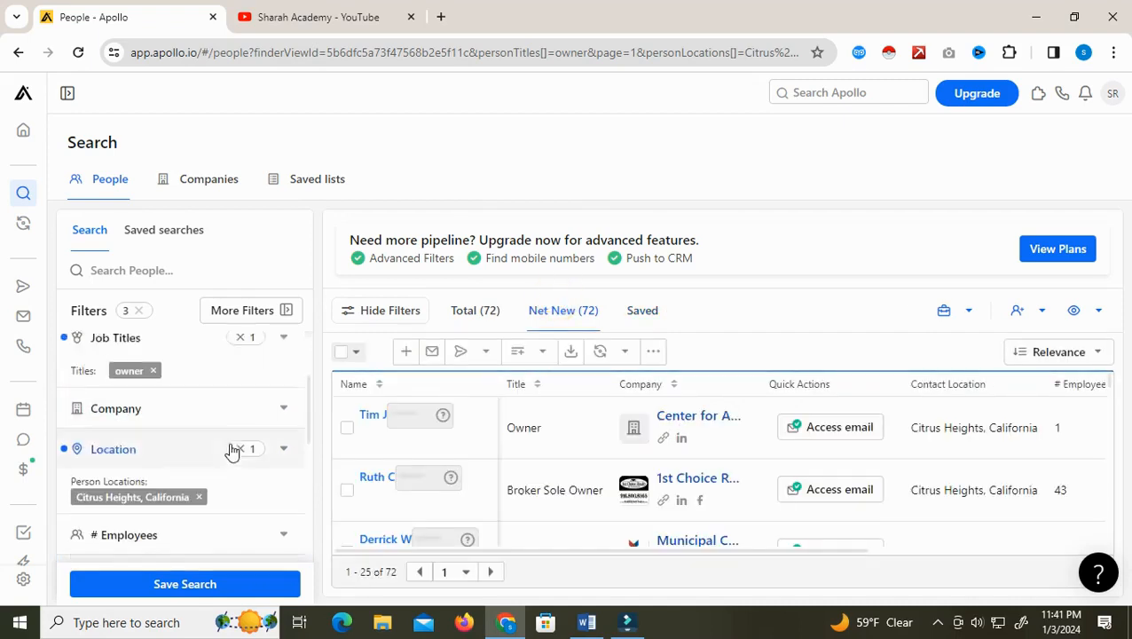
# Expand the Industry & Keywords filter and check the first allowed category, Car Detailing, in the Word requirements document.
pyautogui.scroll(-3, 220, 474)
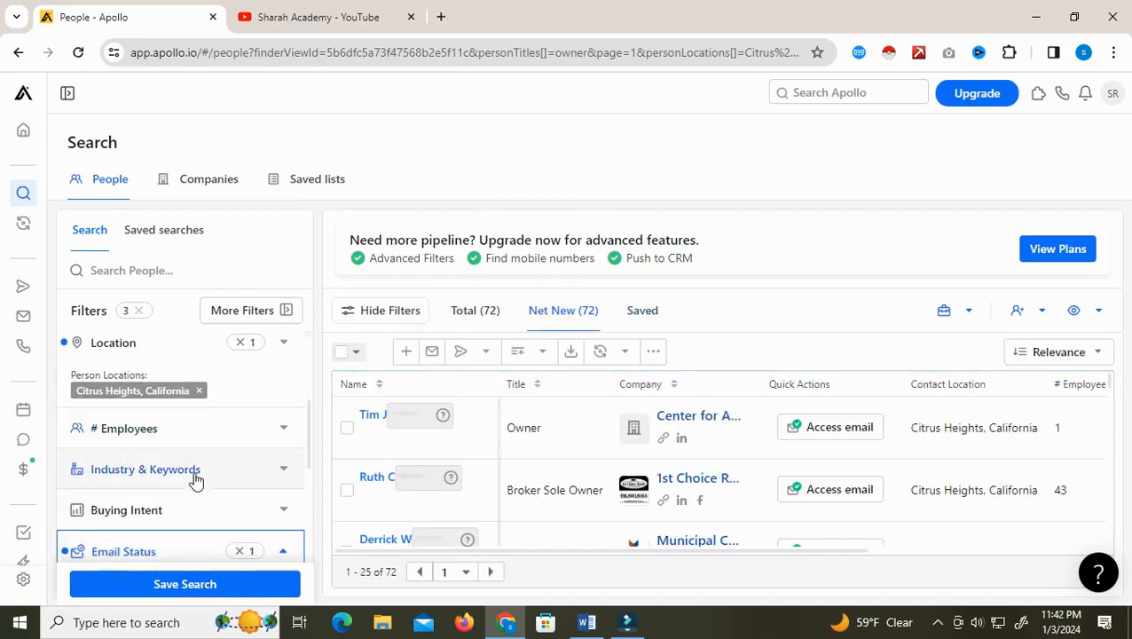
pyautogui.click(196, 472)
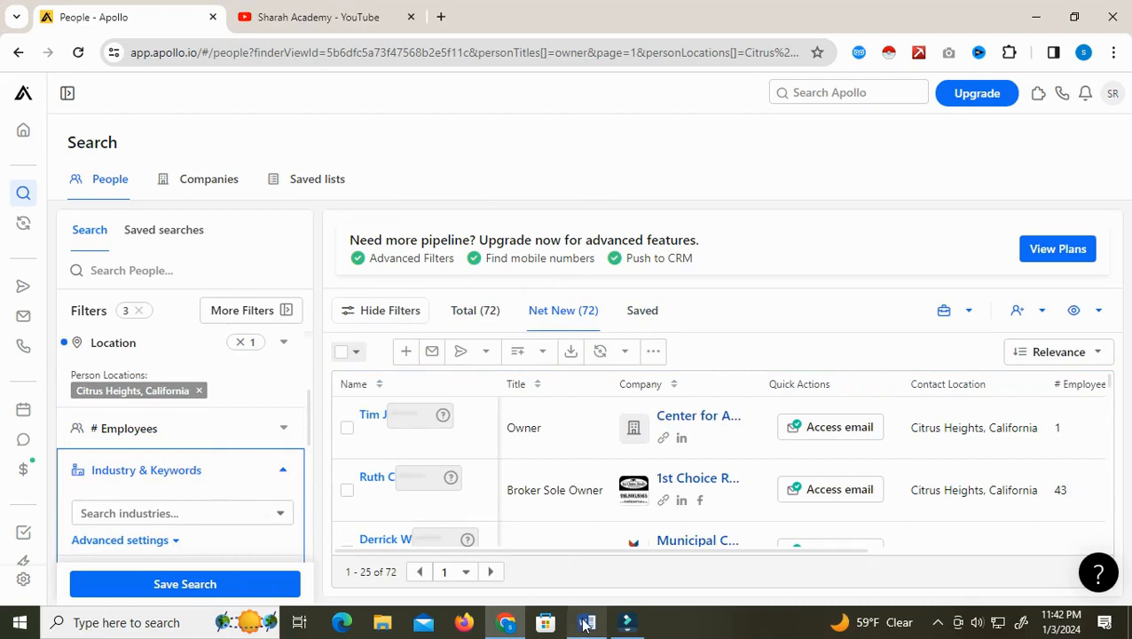
pyautogui.click(585, 624)
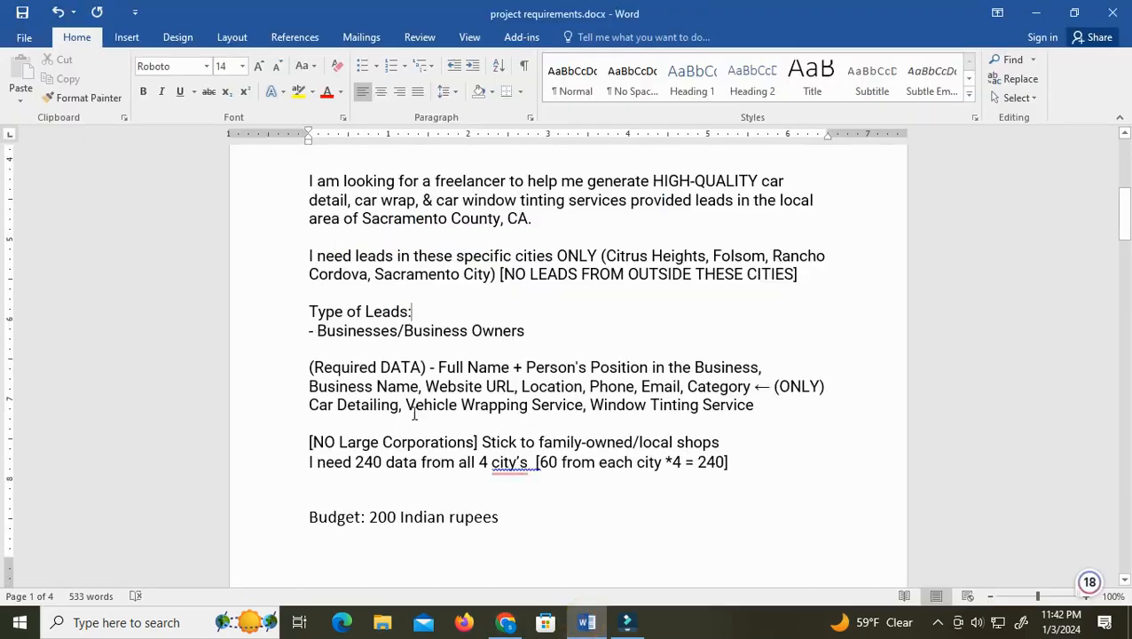
pyautogui.moveTo(309, 405); pyautogui.dragTo(399, 405)
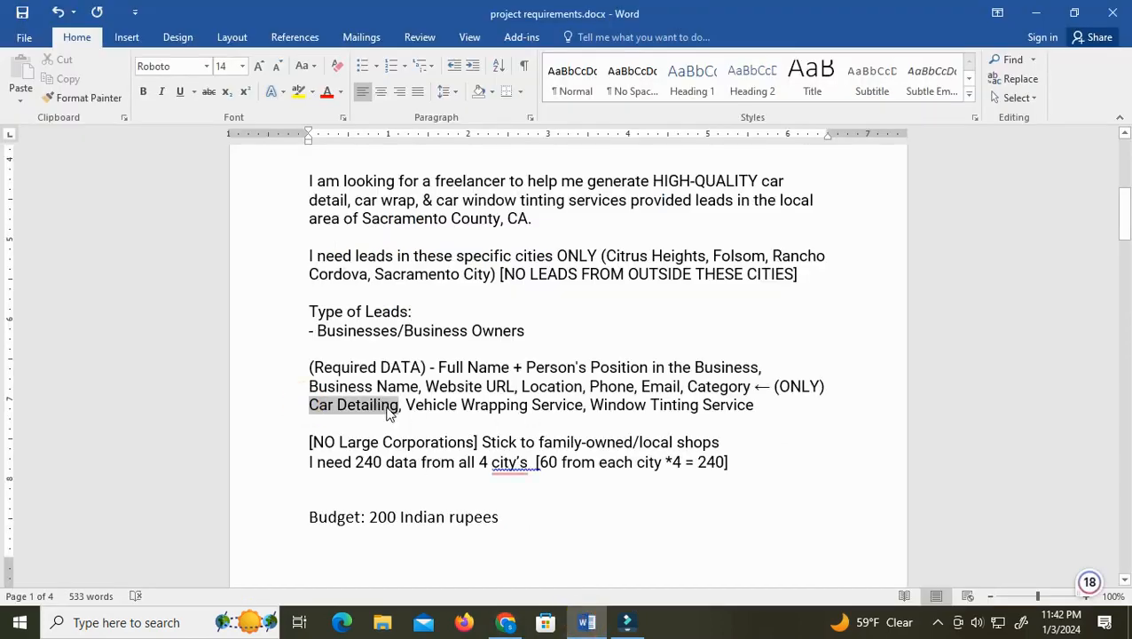
pyautogui.click(506, 626)
# Try to find a matching industry by searching the industries list for "car", and clear the search.
pyautogui.scroll(-2, 222, 559)
pyautogui.scroll(1, 140, 510)
pyautogui.click(133, 431)
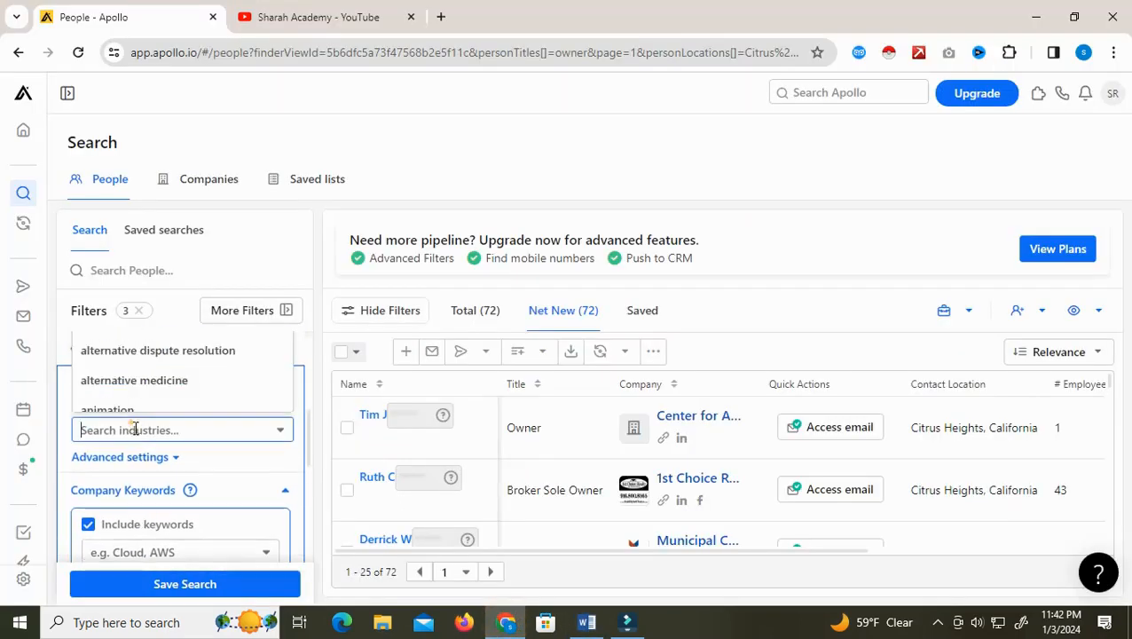
pyautogui.write('car')
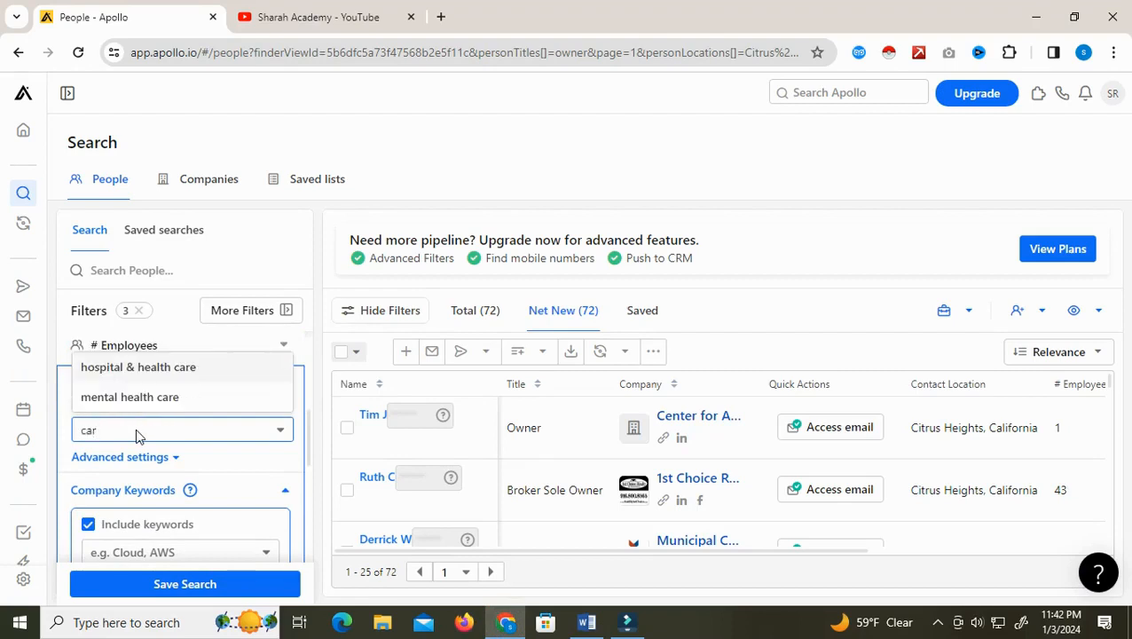
pyautogui.write(' d')
pyautogui.press('BackSpace')
pyautogui.press('BackSpace')
pyautogui.press('BackSpace')
pyautogui.press('BackSpace')
pyautogui.press('BackSpace')
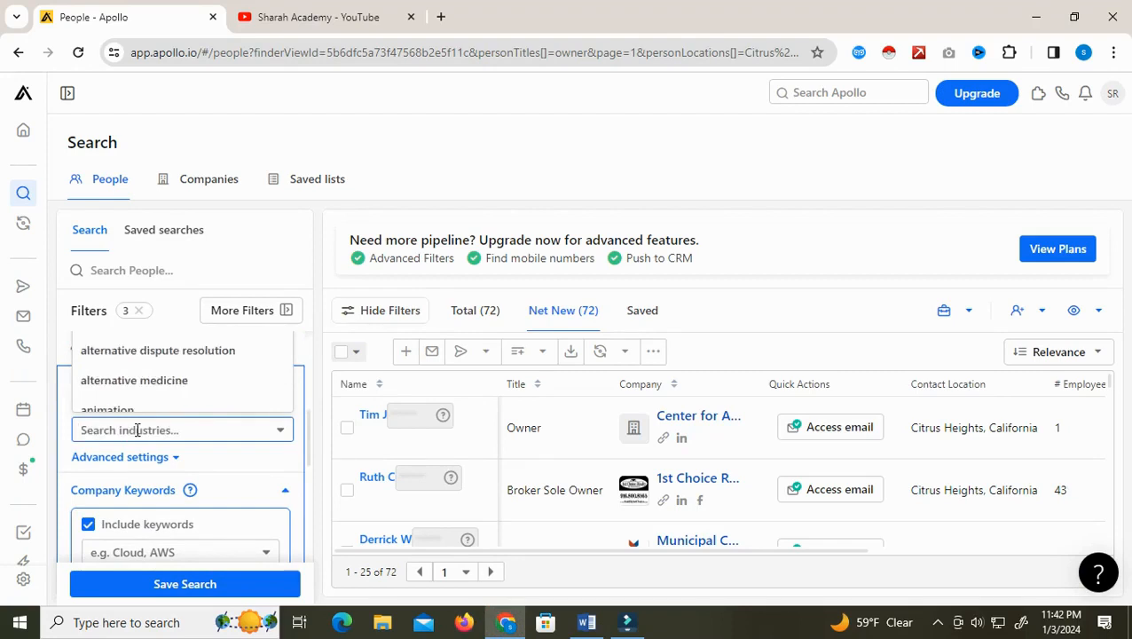
# Filter the people search by the included company keyword "car detailing".
pyautogui.scroll(-2, 181, 497)
pyautogui.click(157, 469)
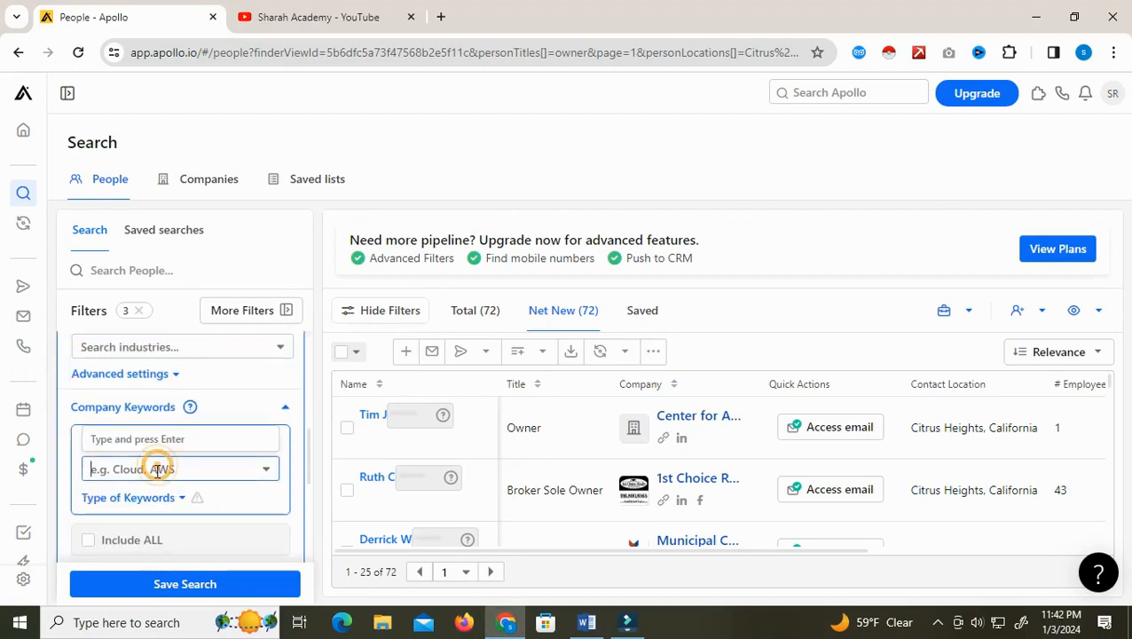
pyautogui.write('car detai')
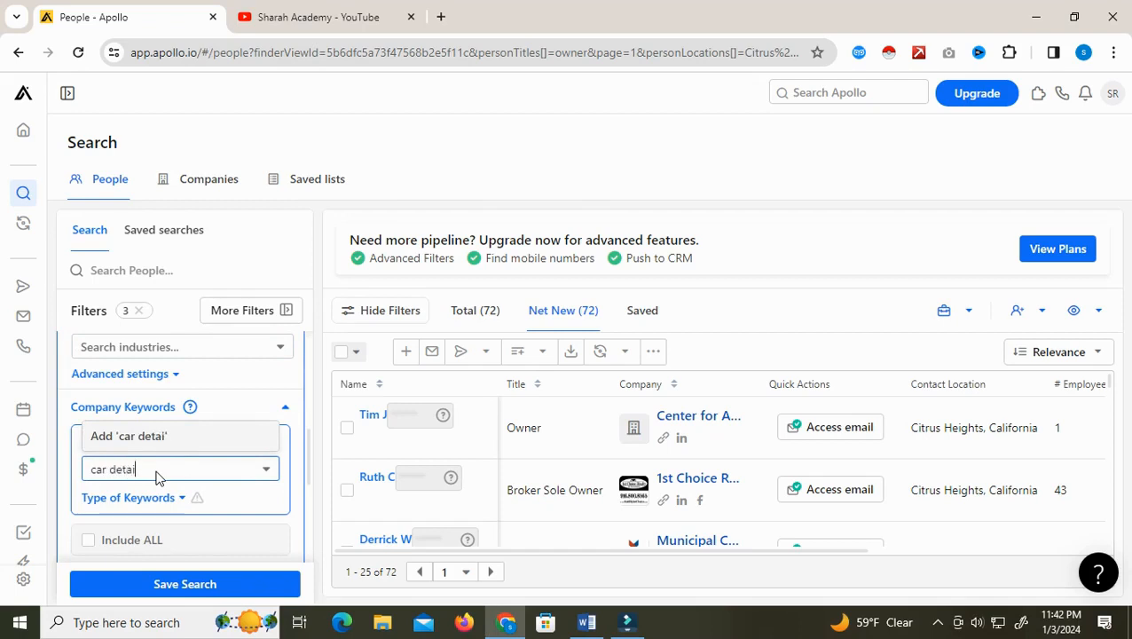
pyautogui.write('ling')
pyautogui.click(160, 436)
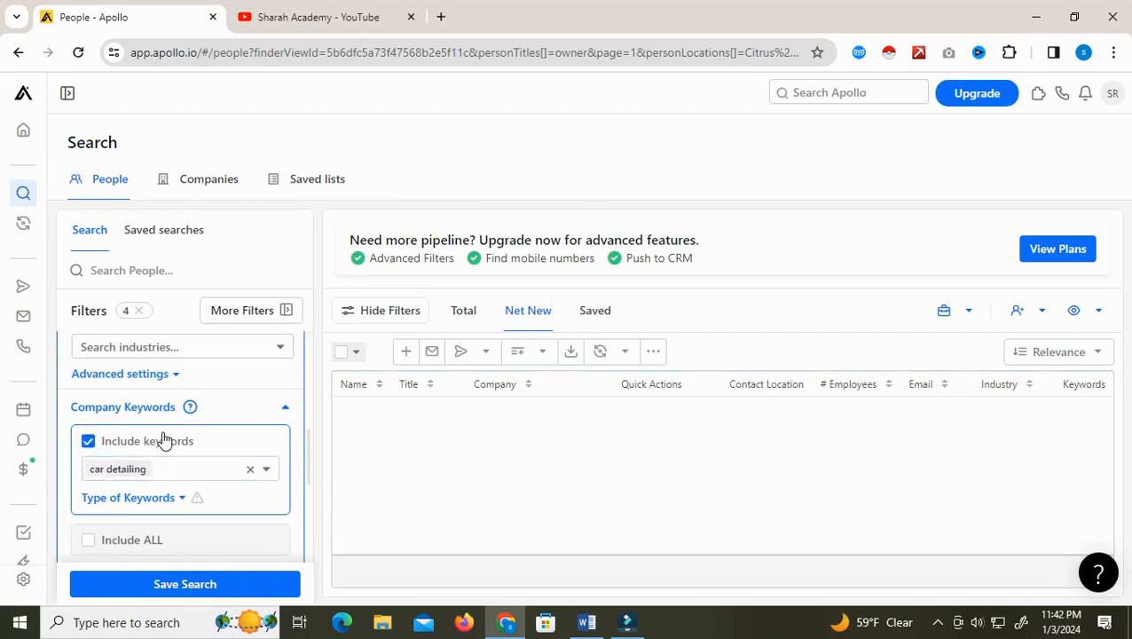
pyautogui.scroll(3, 203, 515)
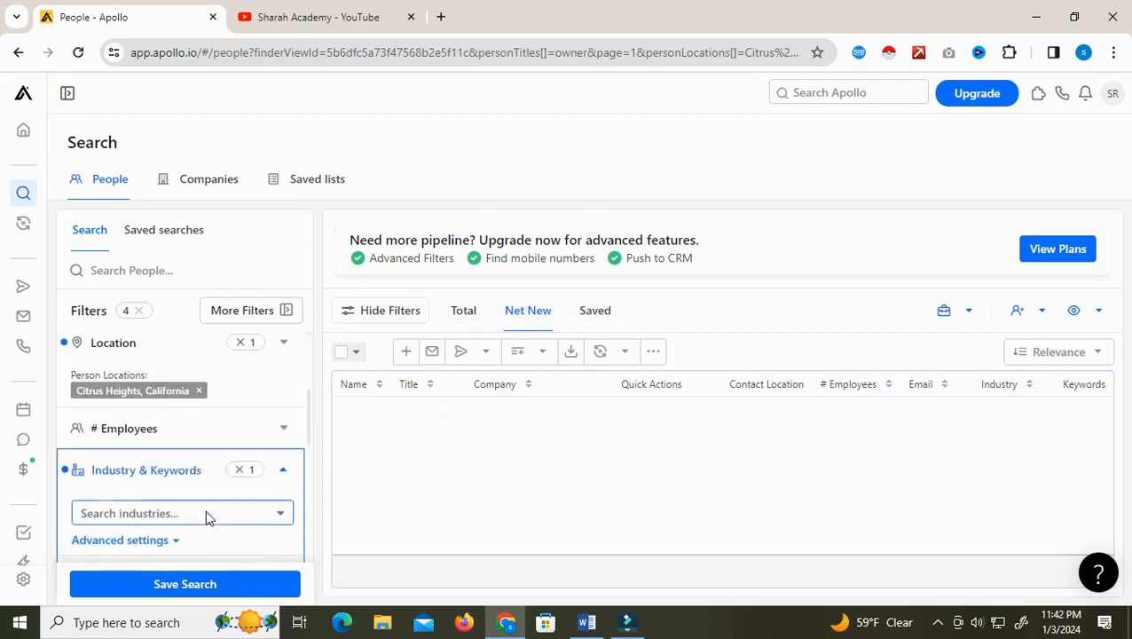
pyautogui.scroll(-2, 205, 509)
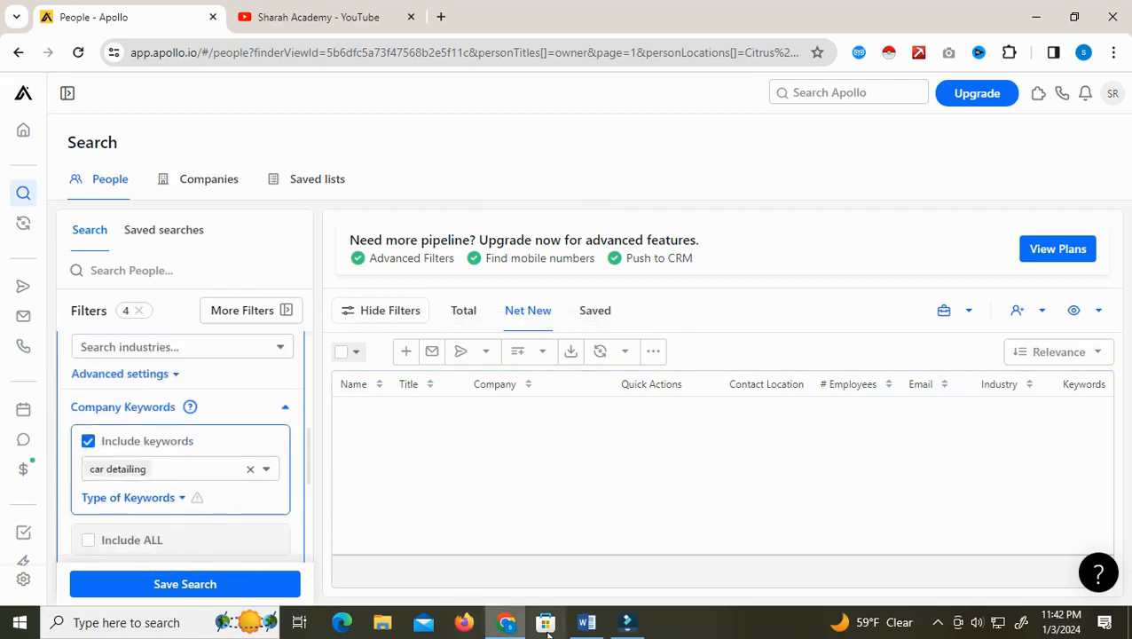
# Check the second category in the Word requirements document and replace the company keyword with "vehicle wrapping service".
pyautogui.click(591, 622)
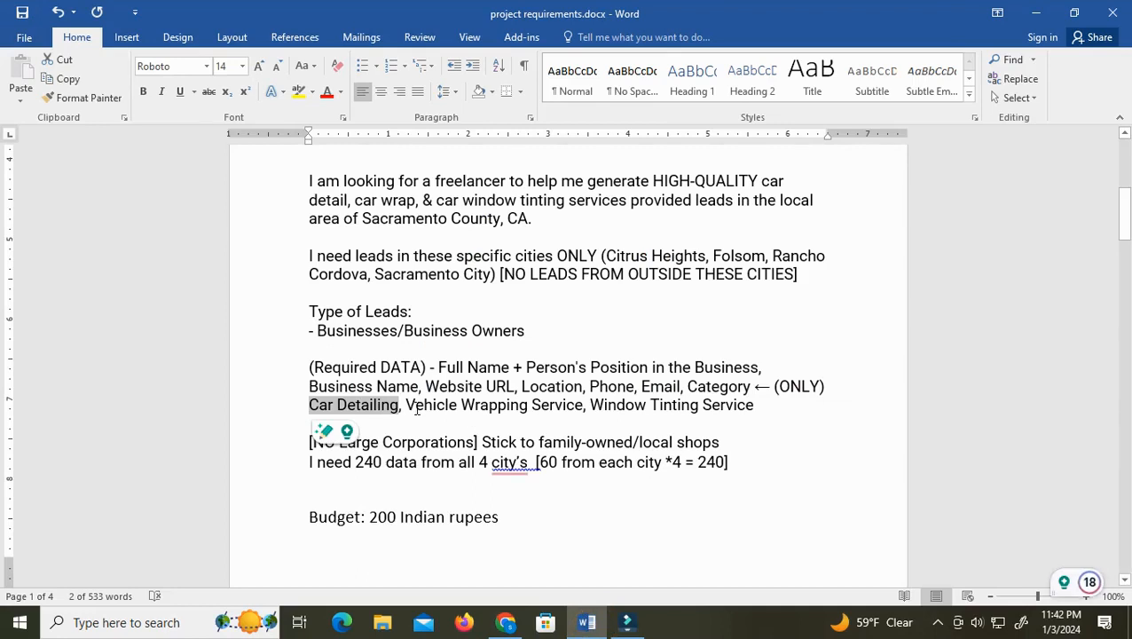
pyautogui.click(506, 622)
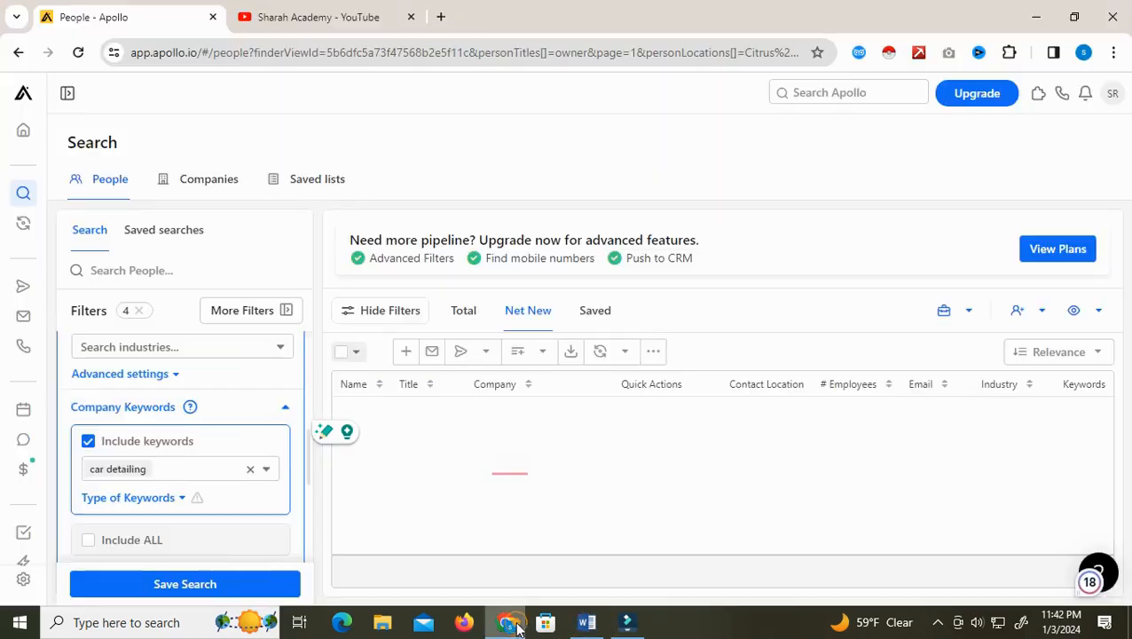
pyautogui.click(587, 623)
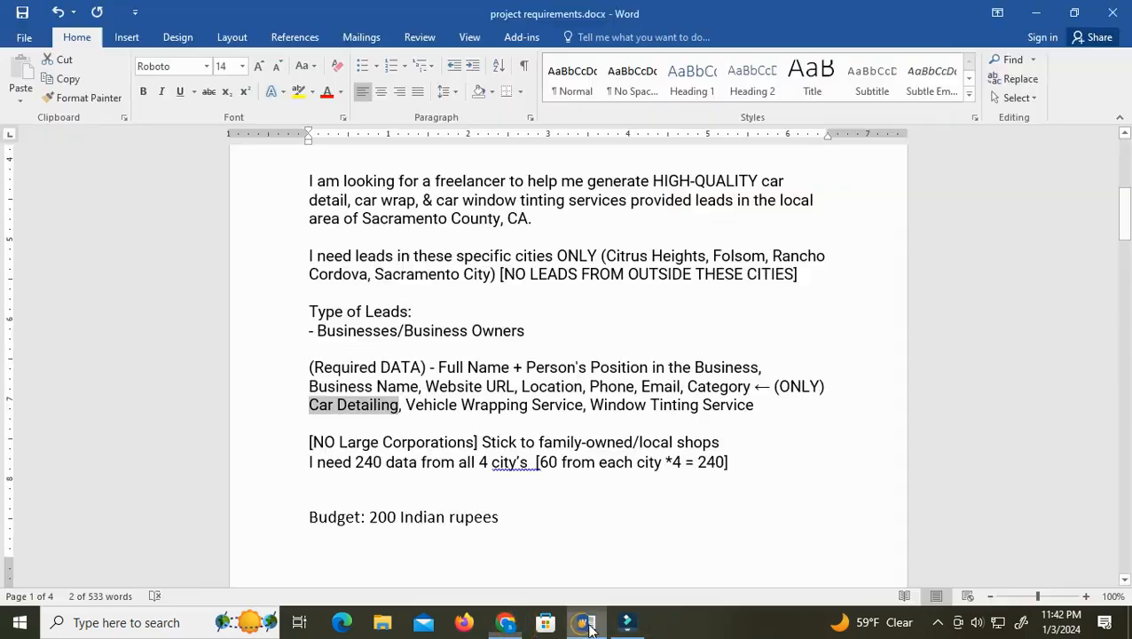
pyautogui.click(587, 623)
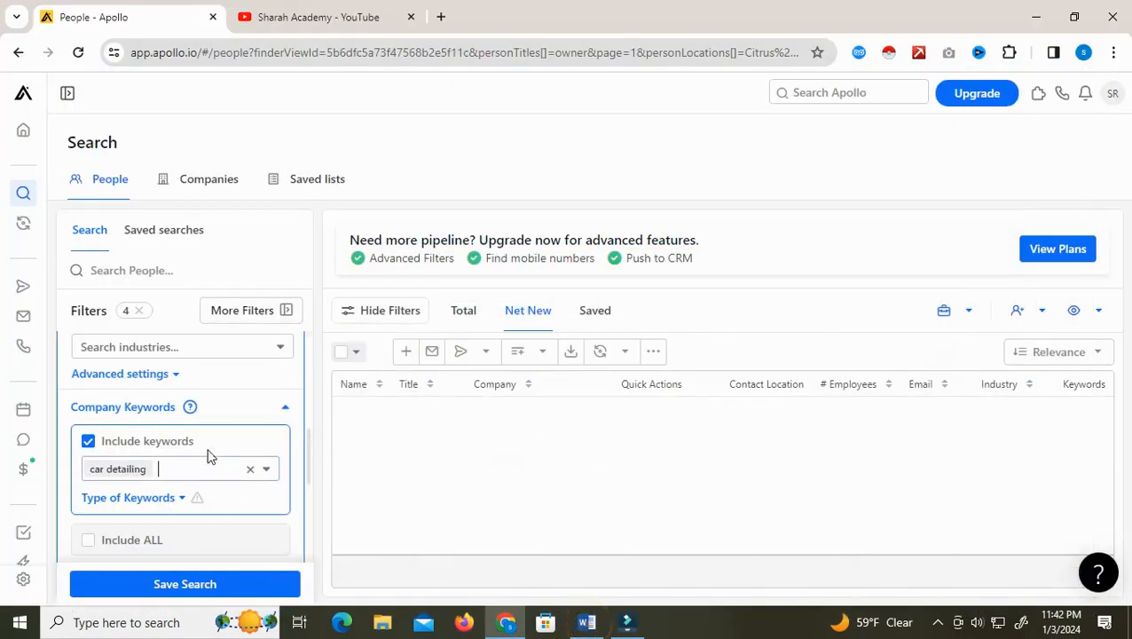
pyautogui.click(253, 469)
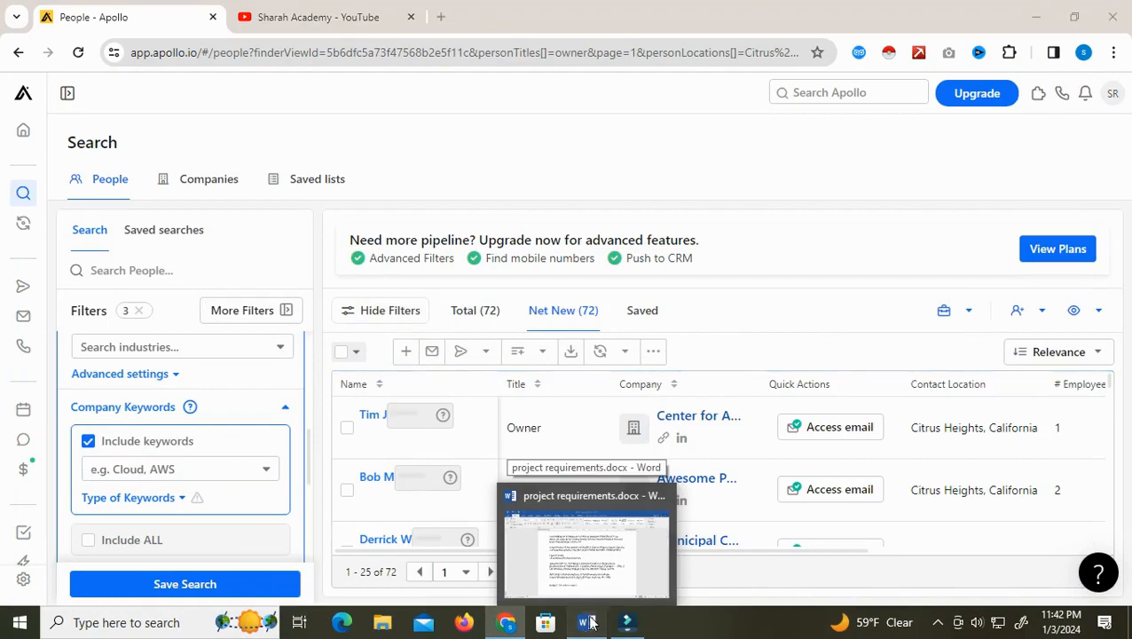
pyautogui.click(587, 623)
pyautogui.click(506, 623)
pyautogui.write('vehicle wrapping service')
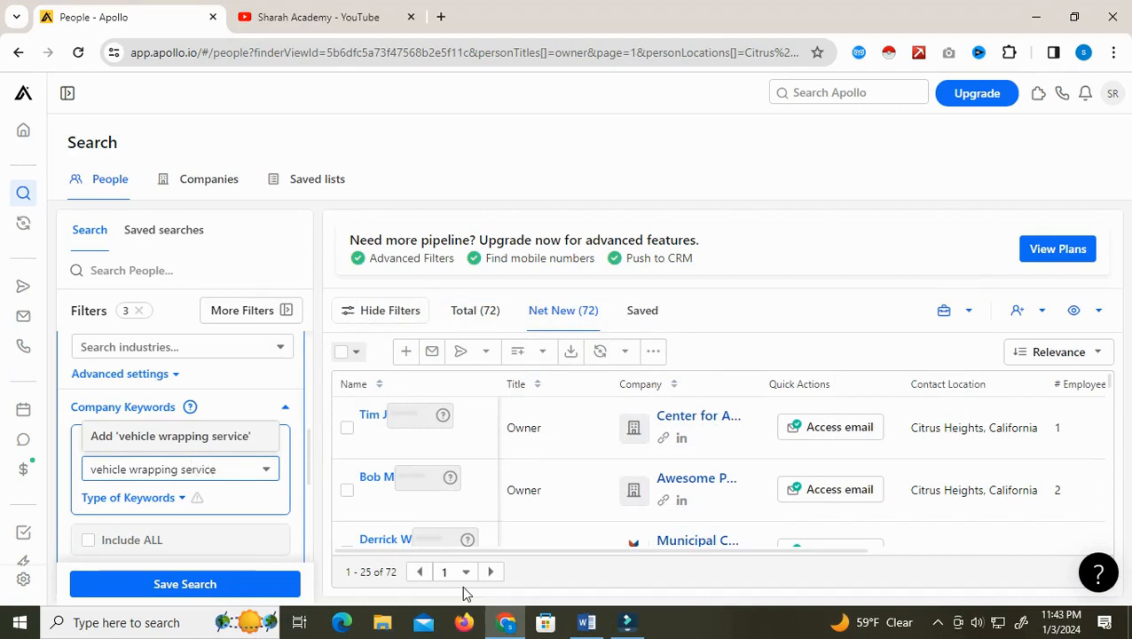
pyautogui.press('Return')
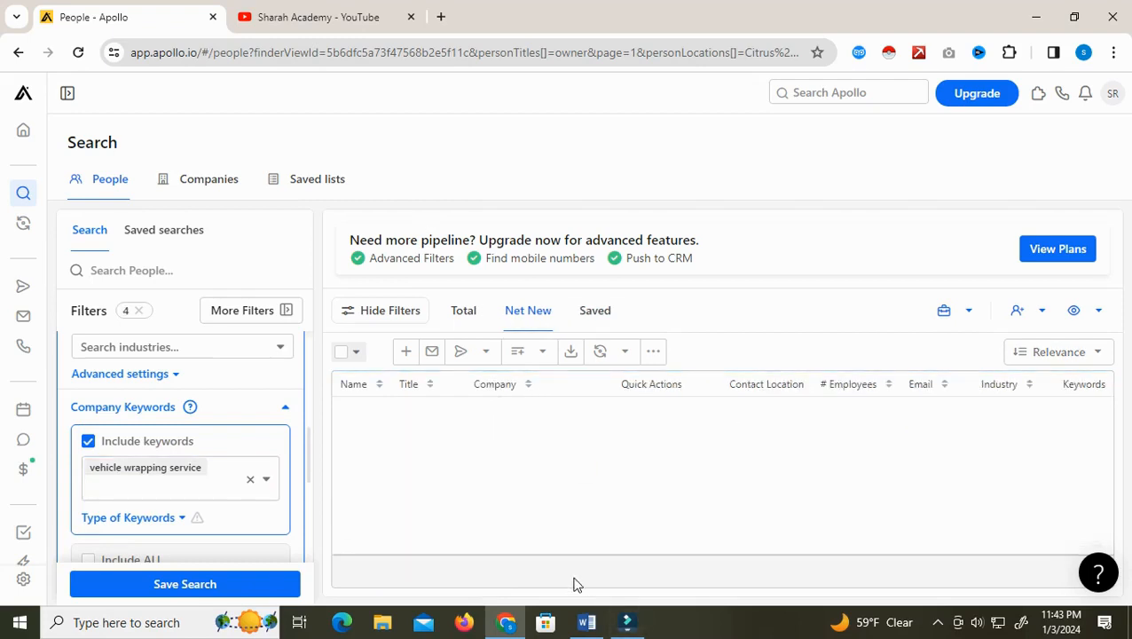
# Check the third category in the Word requirements document and replace the company keyword with "window tinting service".
pyautogui.click(587, 622)
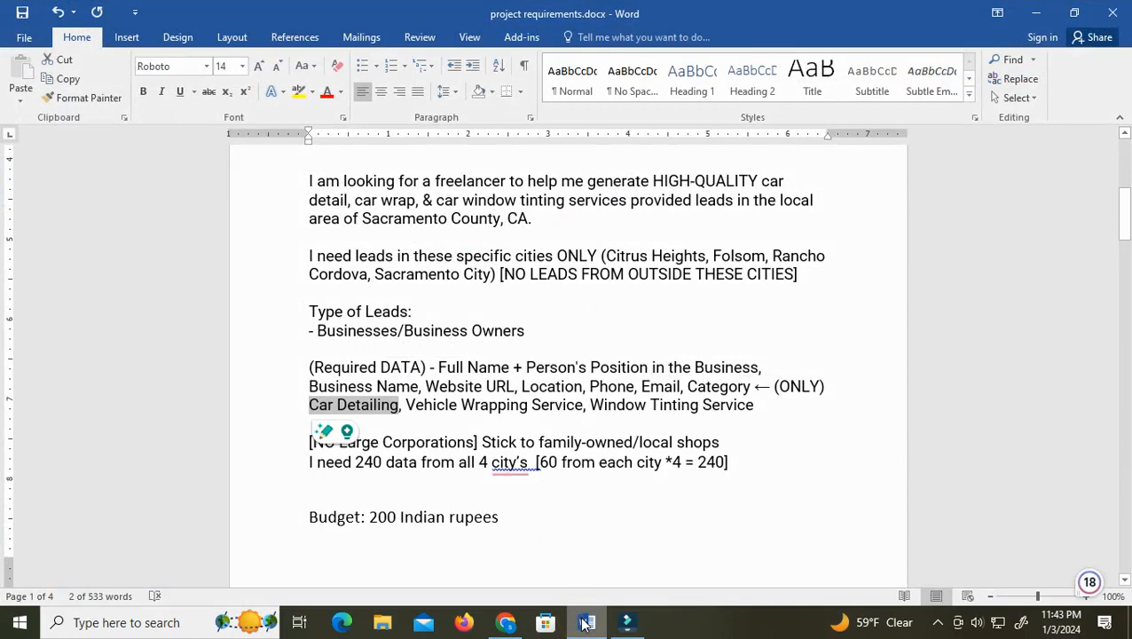
pyautogui.click(584, 623)
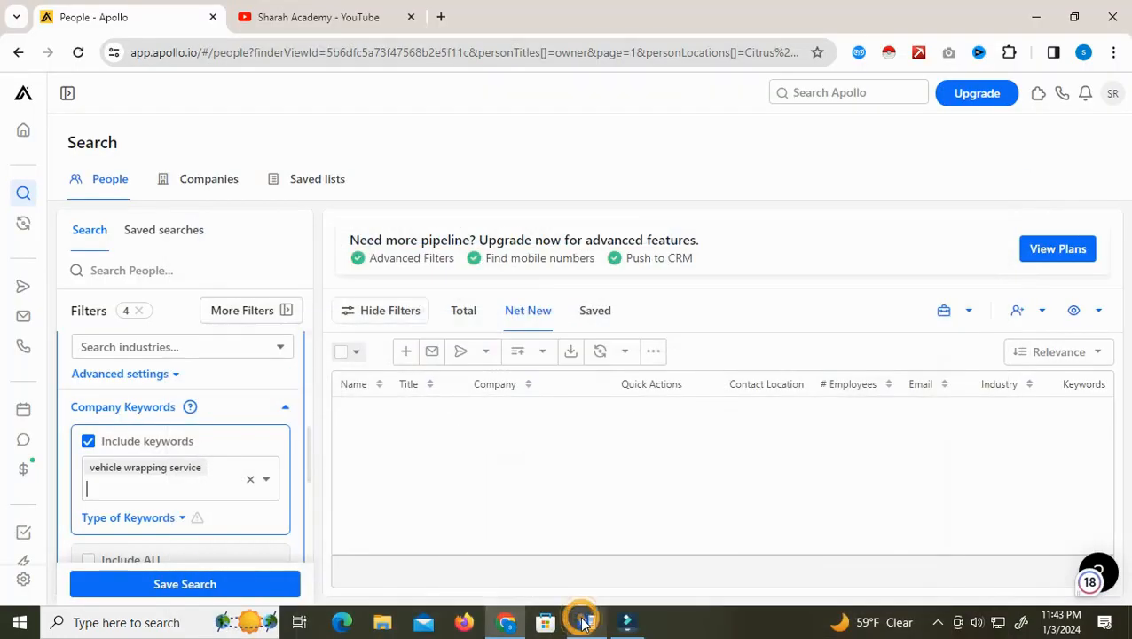
pyautogui.click(250, 484)
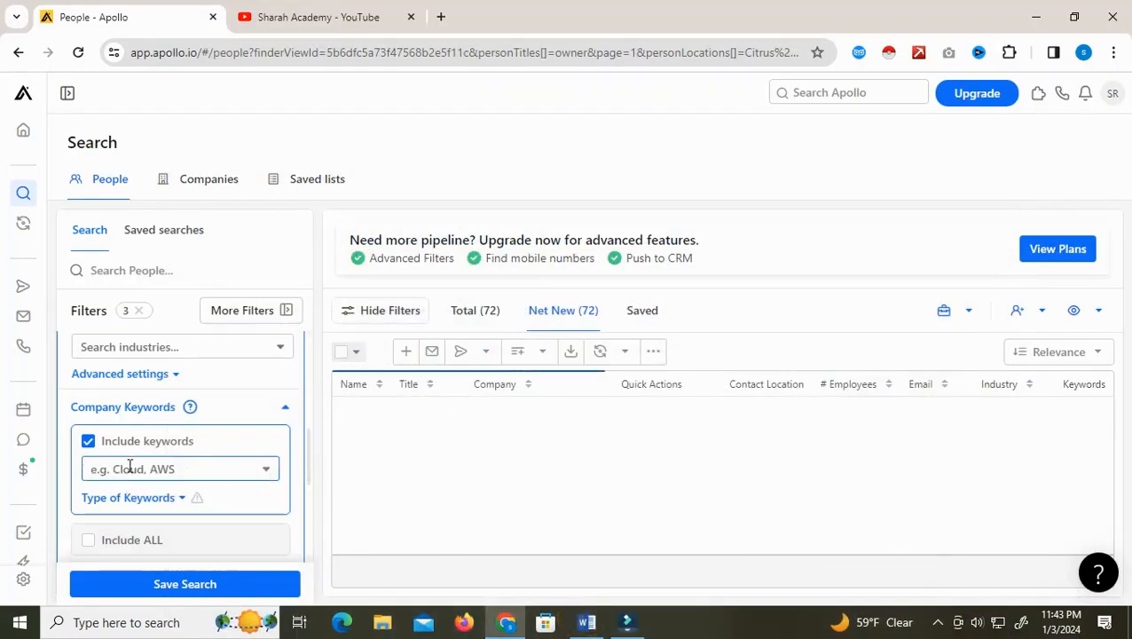
pyautogui.click(129, 468)
pyautogui.write('window ti')
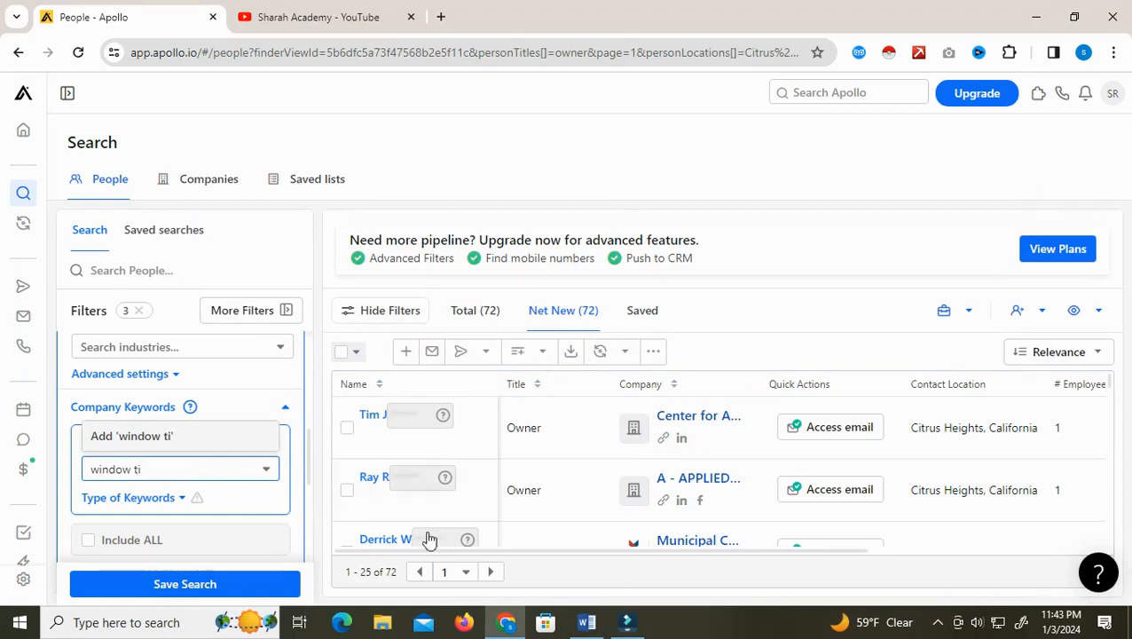
pyautogui.click(586, 624)
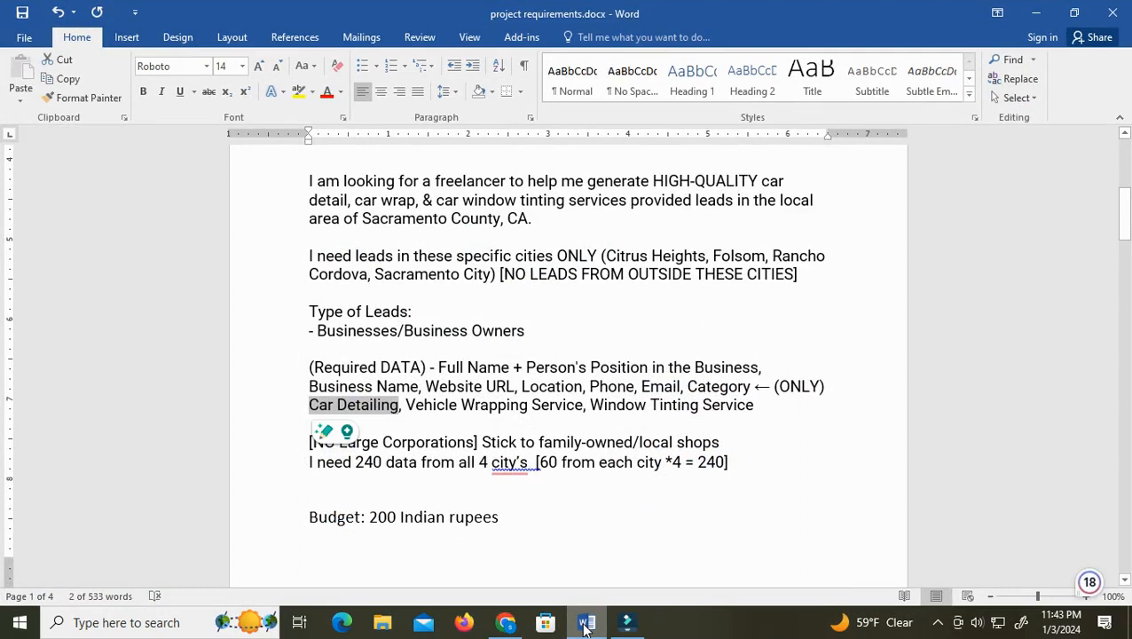
pyautogui.click(586, 624)
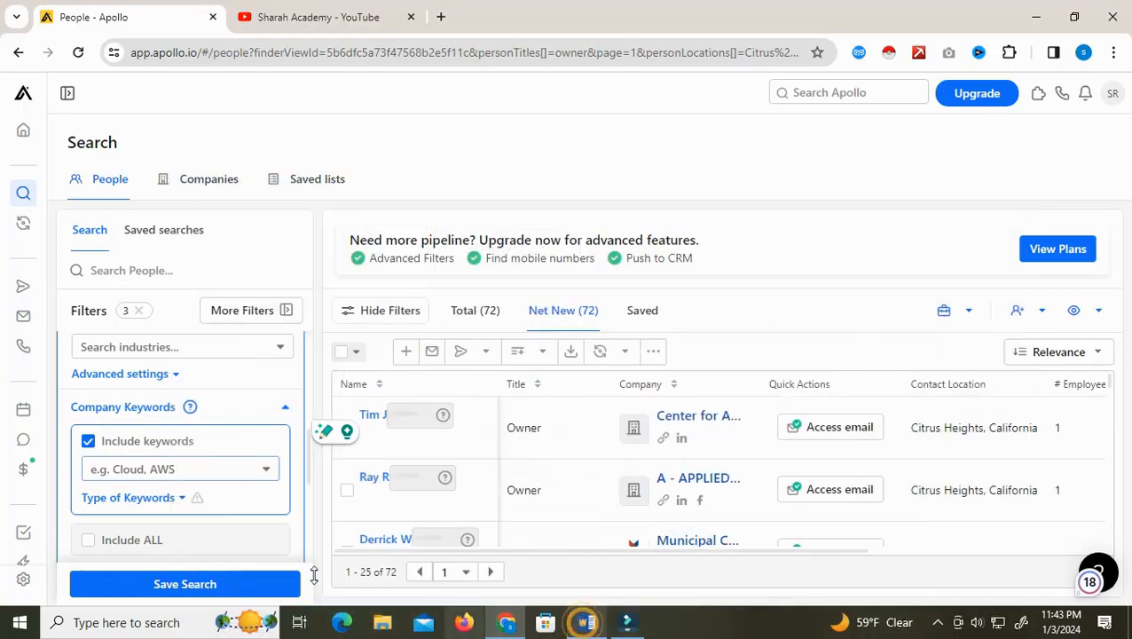
pyautogui.click(157, 469)
pyautogui.write('window tinting service')
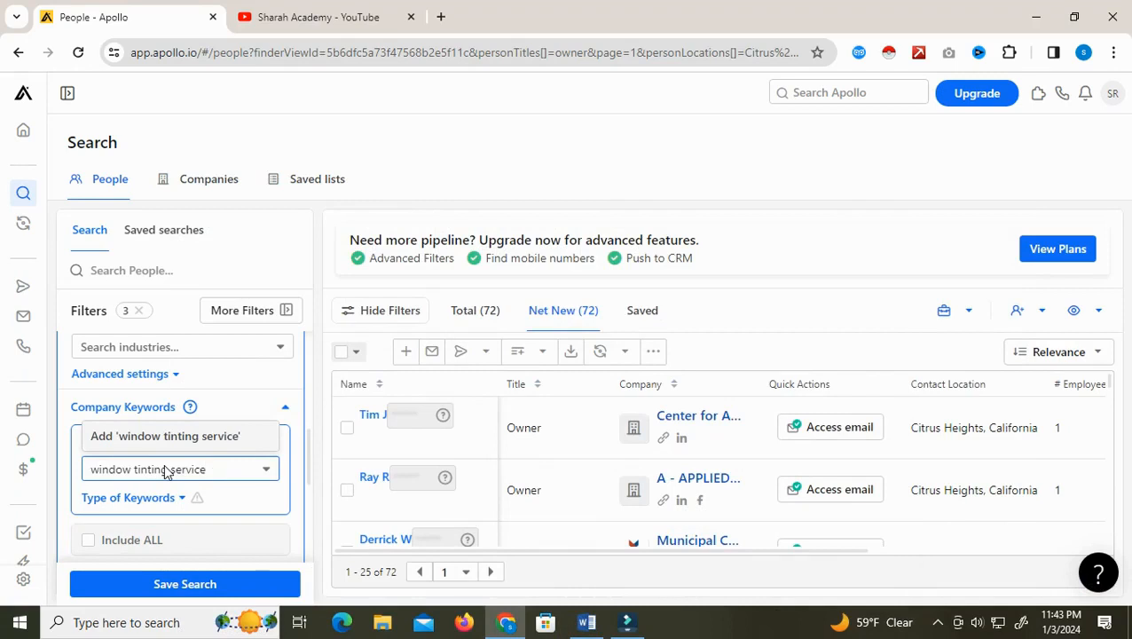
pyautogui.press('Return')
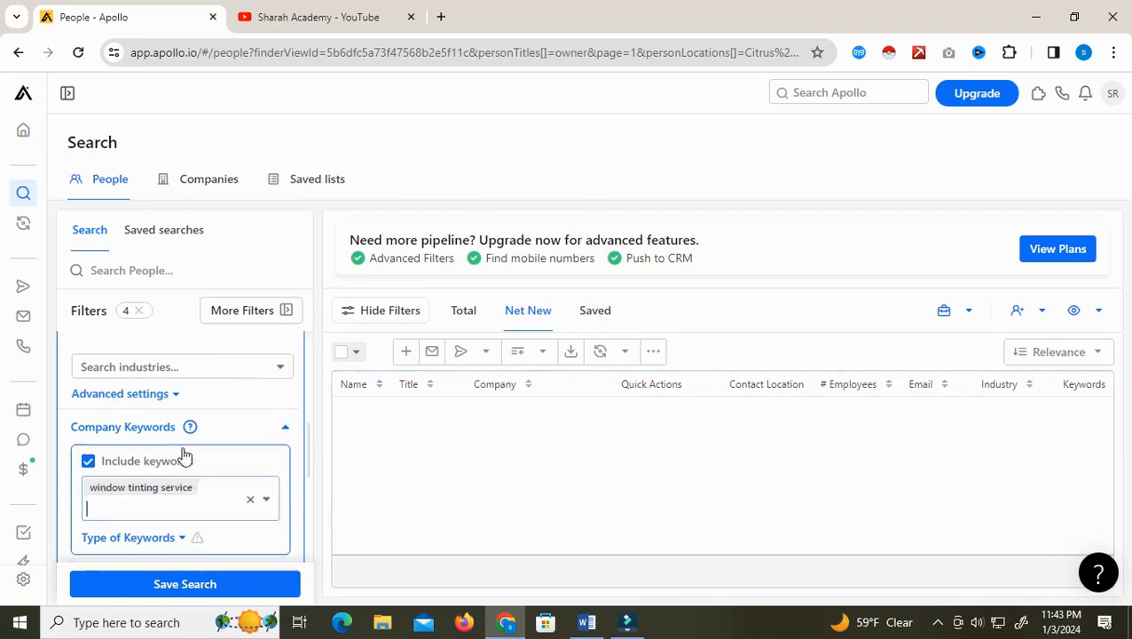
pyautogui.scroll(3, 184, 456)
pyautogui.scroll(-1, 210, 513)
pyautogui.scroll(-1, 211, 513)
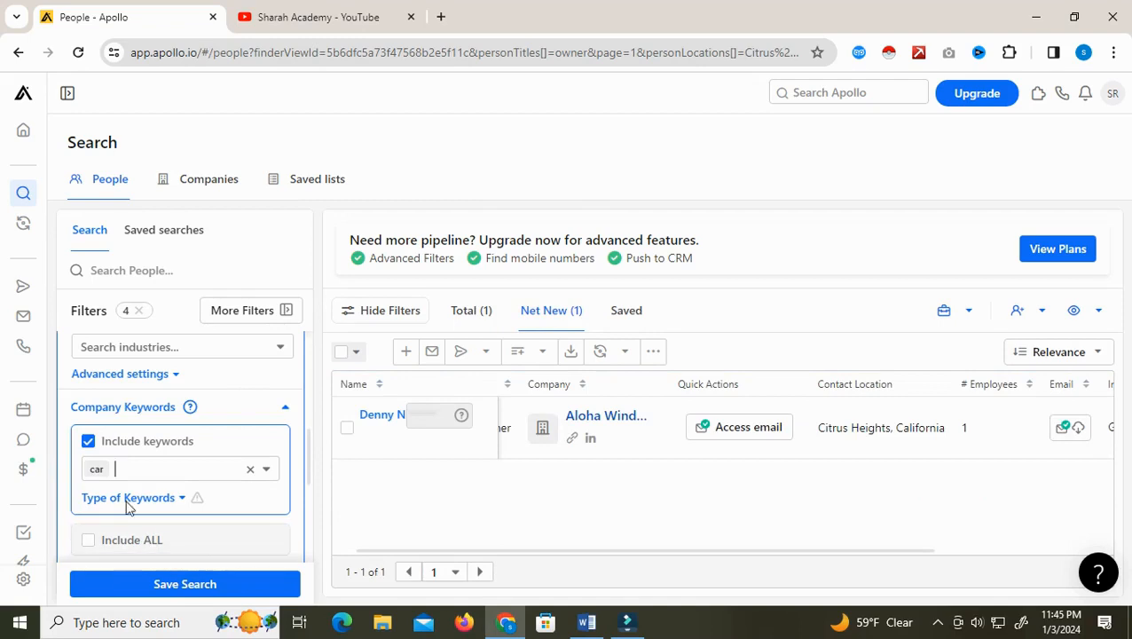
# Compare the Citrus Heights contact's company keywords with the three allowed categories in the Word document and select that contact.
pyautogui.click(587, 622)
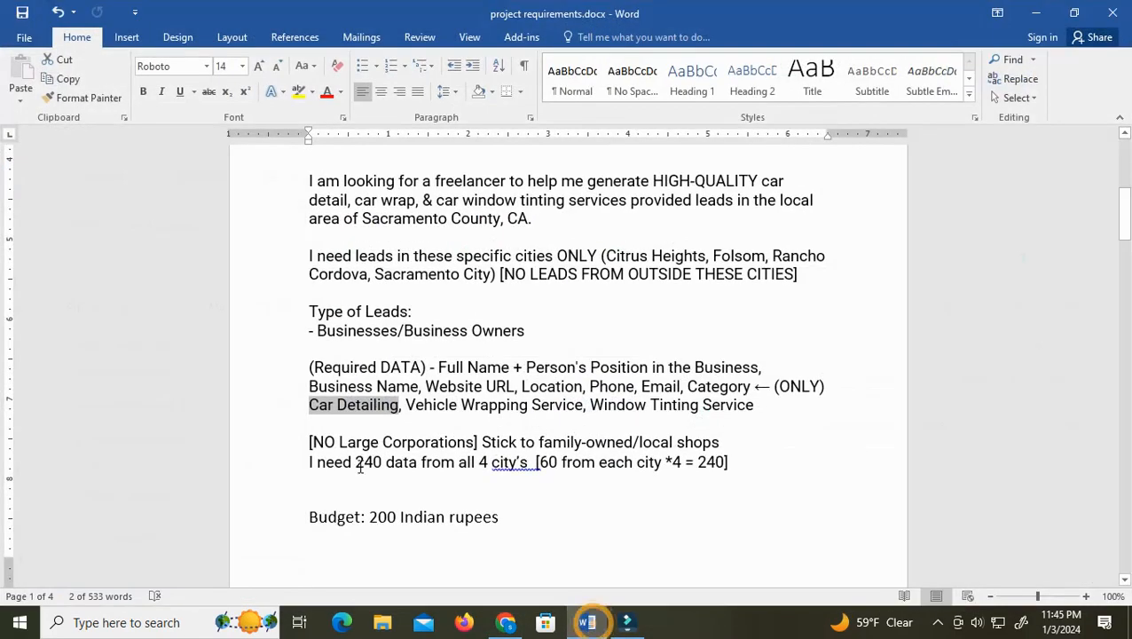
pyautogui.click(313, 405)
pyautogui.moveTo(324, 406); pyautogui.dragTo(595, 411)
pyautogui.moveTo(702, 408); pyautogui.dragTo(736, 412)
pyautogui.click(517, 628)
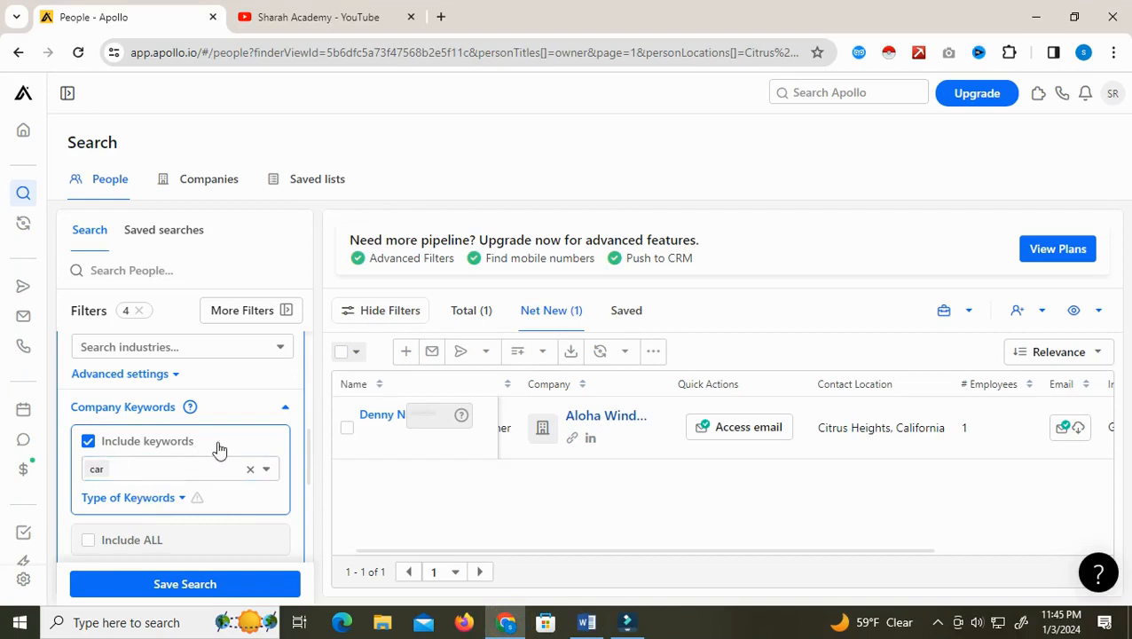
pyautogui.moveTo(750, 551); pyautogui.dragTo(986, 556)
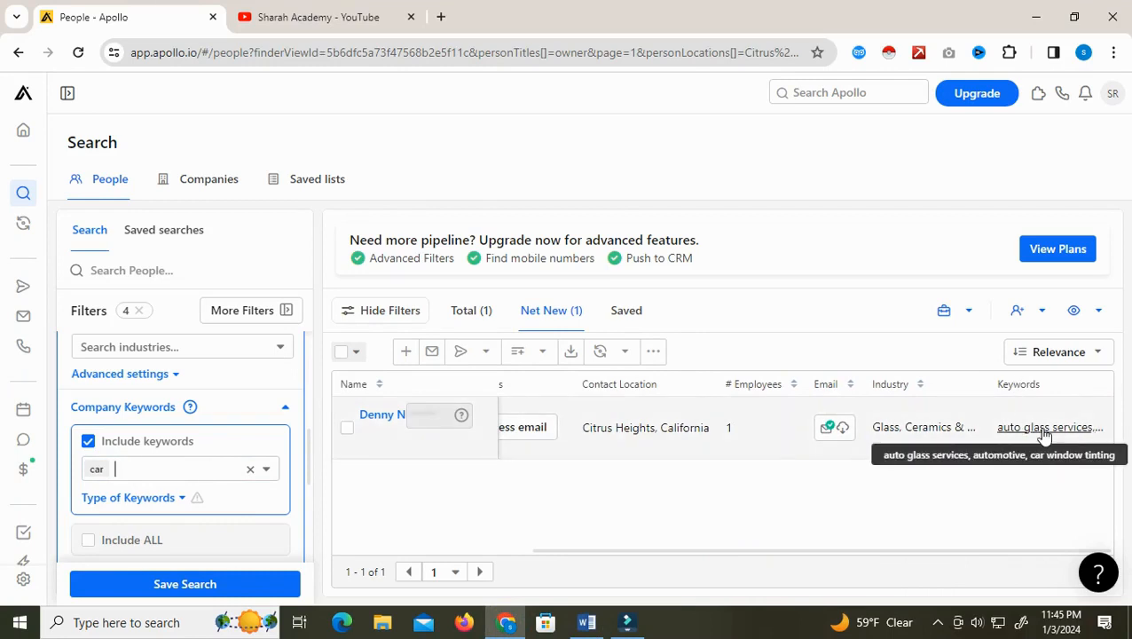
pyautogui.click(347, 430)
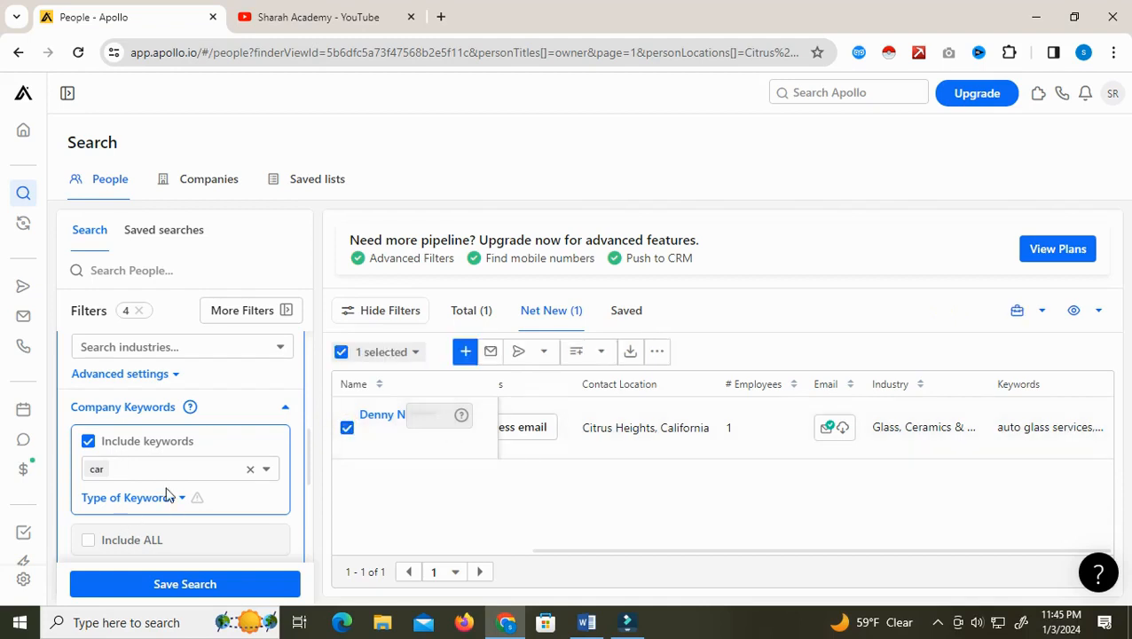
# Recheck the applied title, location and keyword filters against the cities and categories in the Word requirements document.
pyautogui.scroll(5, 151, 459)
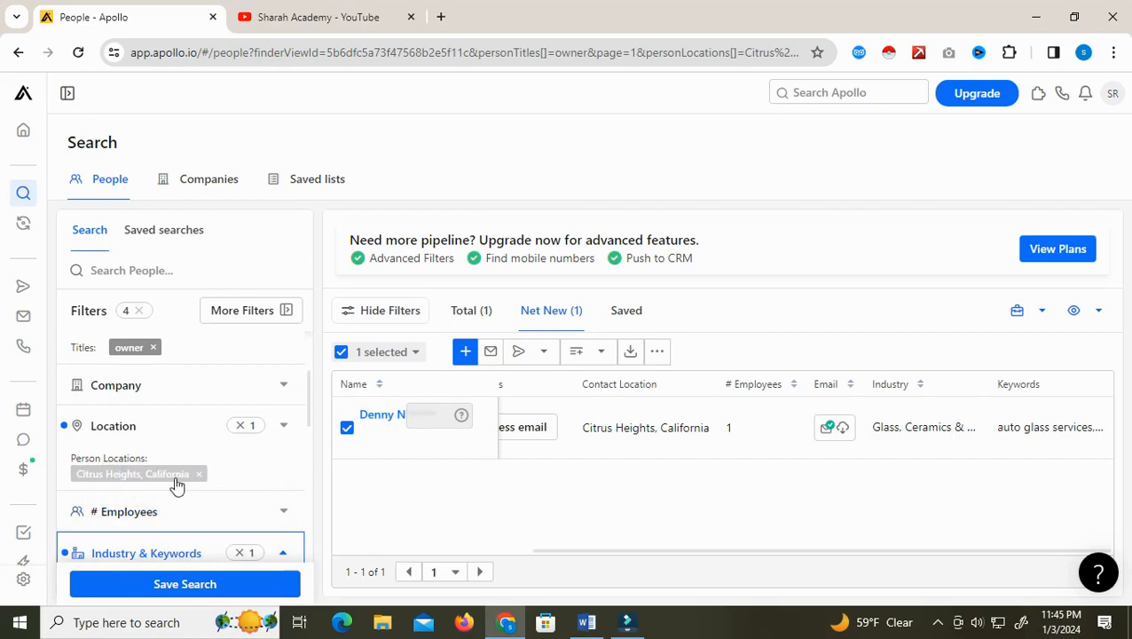
pyautogui.scroll(-3, 205, 508)
pyautogui.click(588, 622)
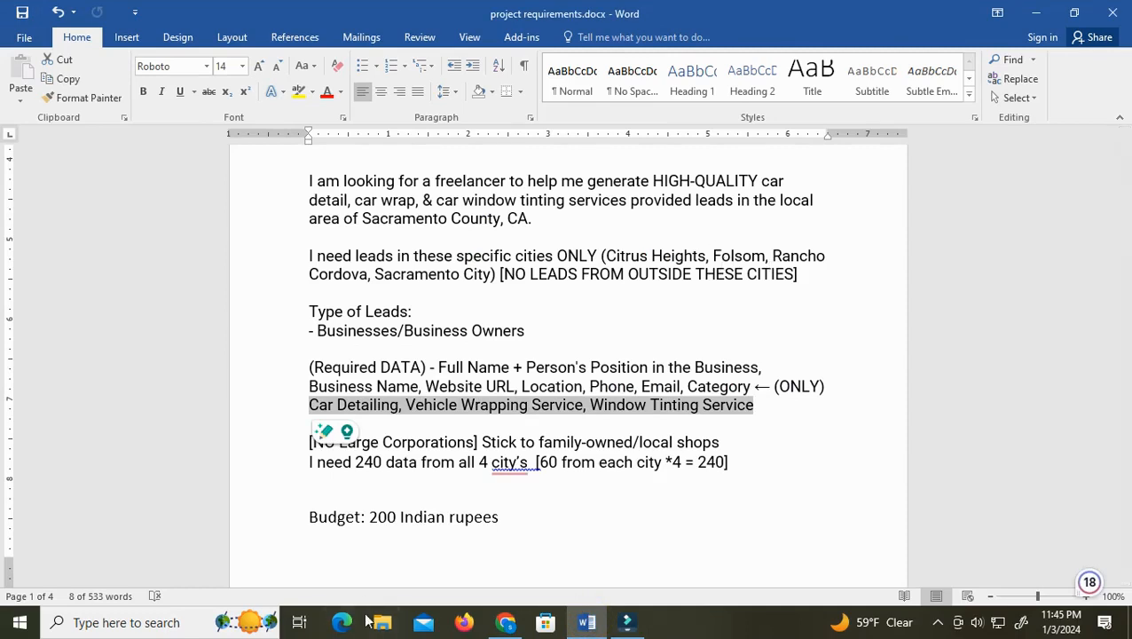
pyautogui.click(505, 622)
pyautogui.scroll(2, 210, 515)
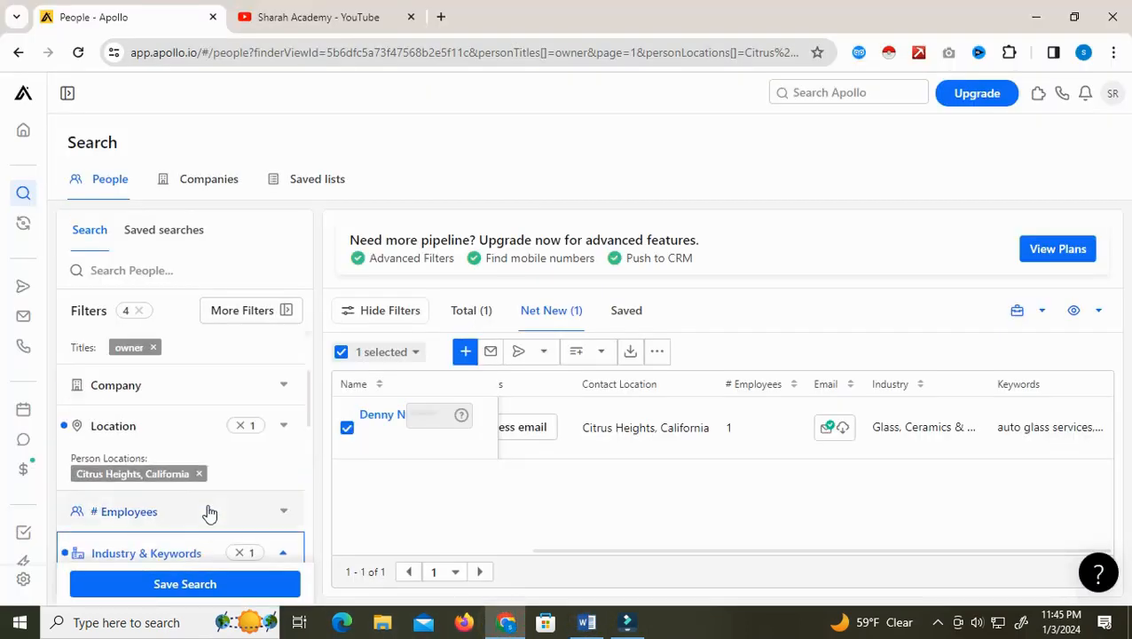
# Replace the Citrus Heights location filter with Folsom, California for the contact's region.
pyautogui.click(238, 427)
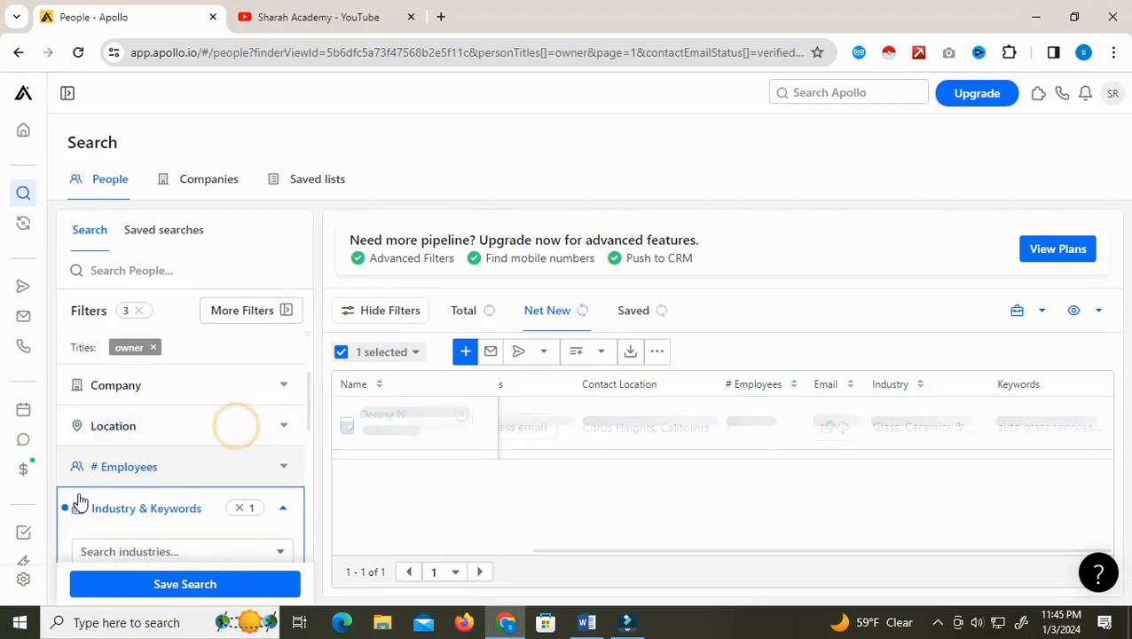
pyautogui.click(170, 429)
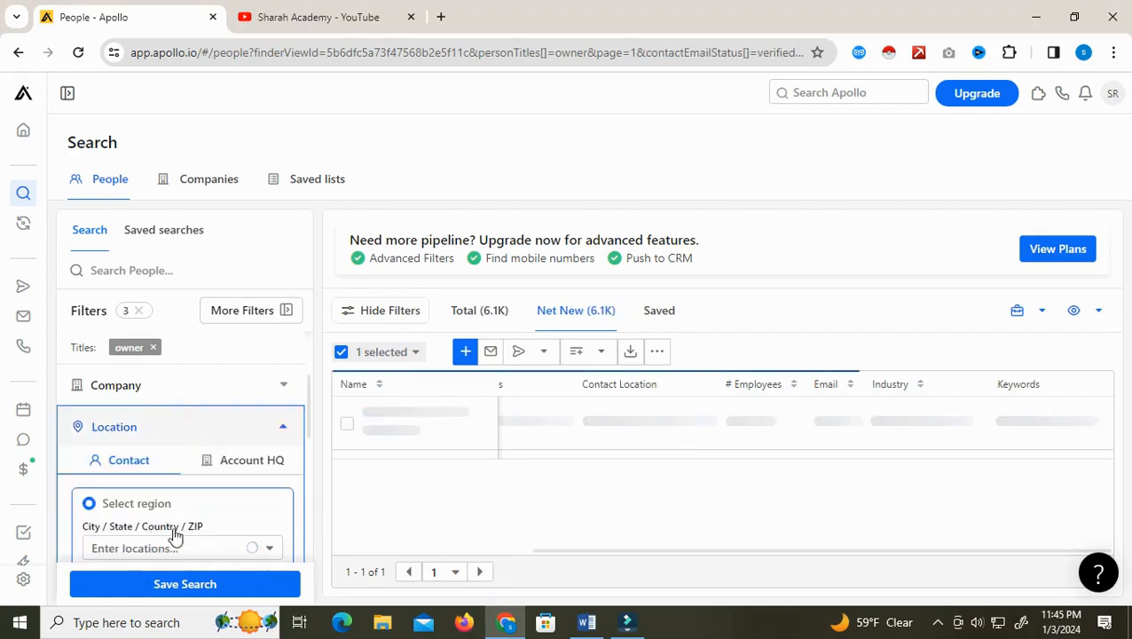
pyautogui.click(161, 463)
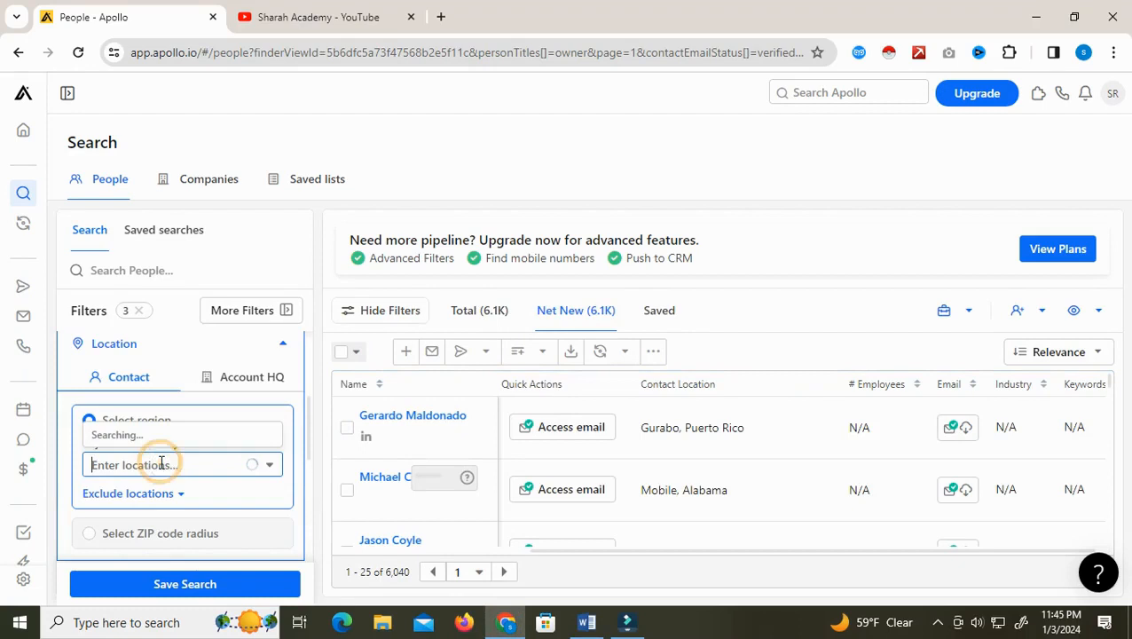
pyautogui.write('o')
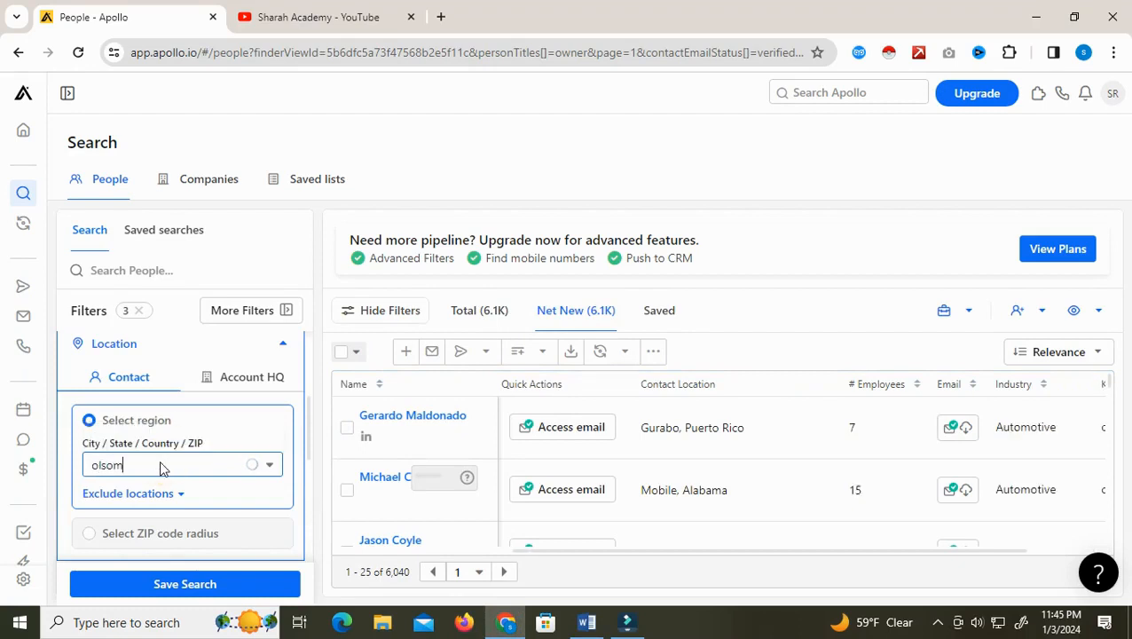
pyautogui.write('lsom')
pyautogui.press('BackSpace')
pyautogui.press('BackSpace')
pyautogui.press('BackSpace')
pyautogui.press('BackSpace')
pyautogui.press('BackSpace')
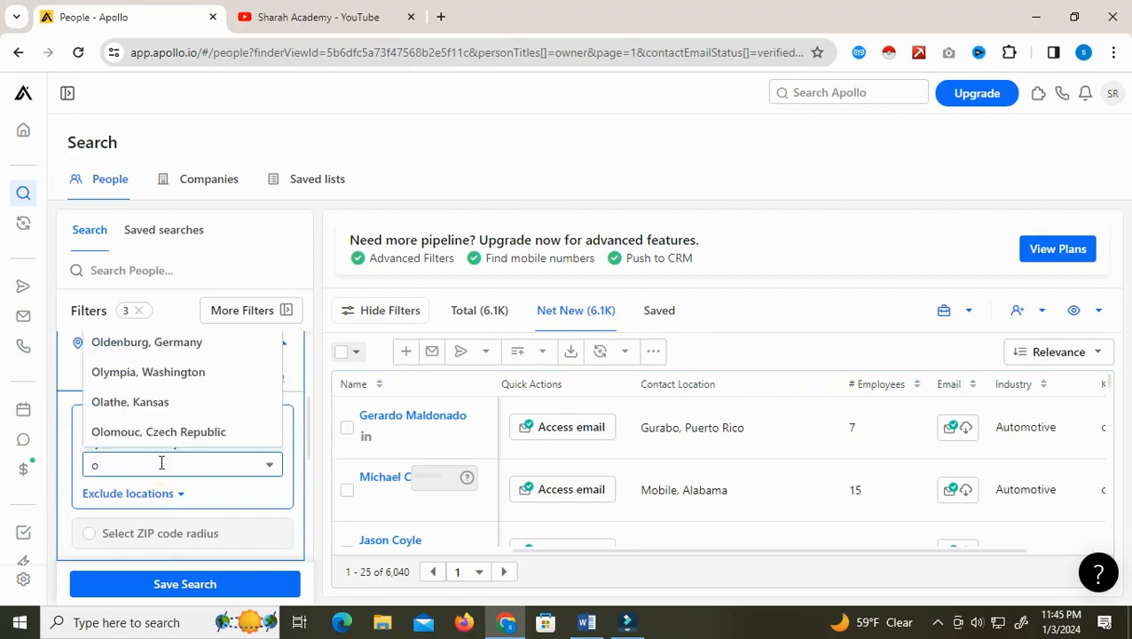
pyautogui.write('folso')
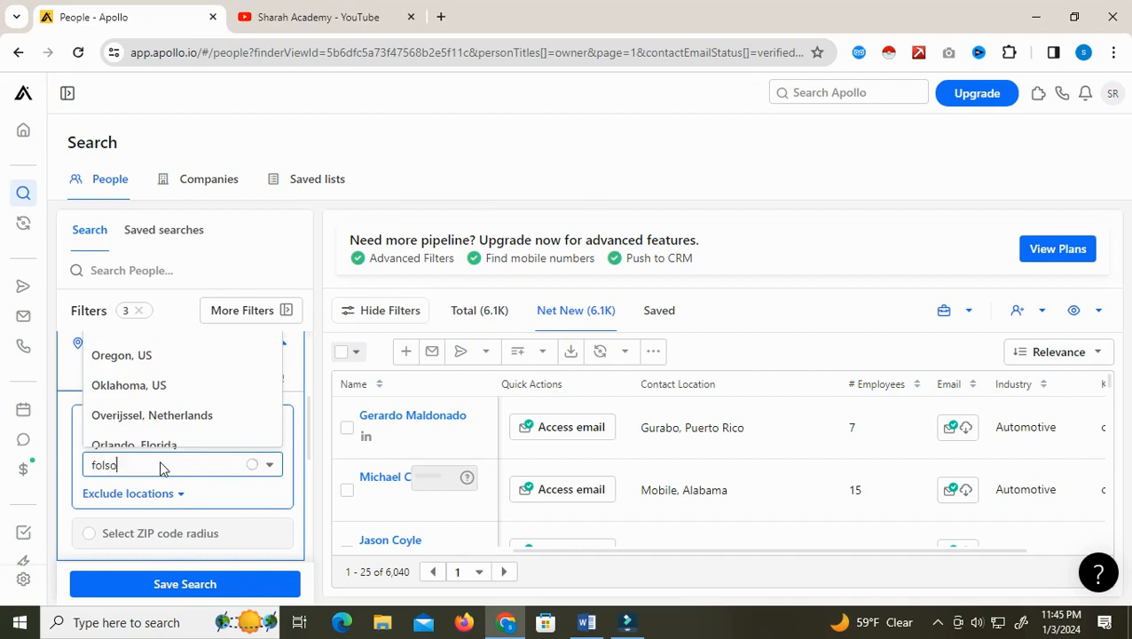
pyautogui.write('m')
pyautogui.scroll(1, 152, 399)
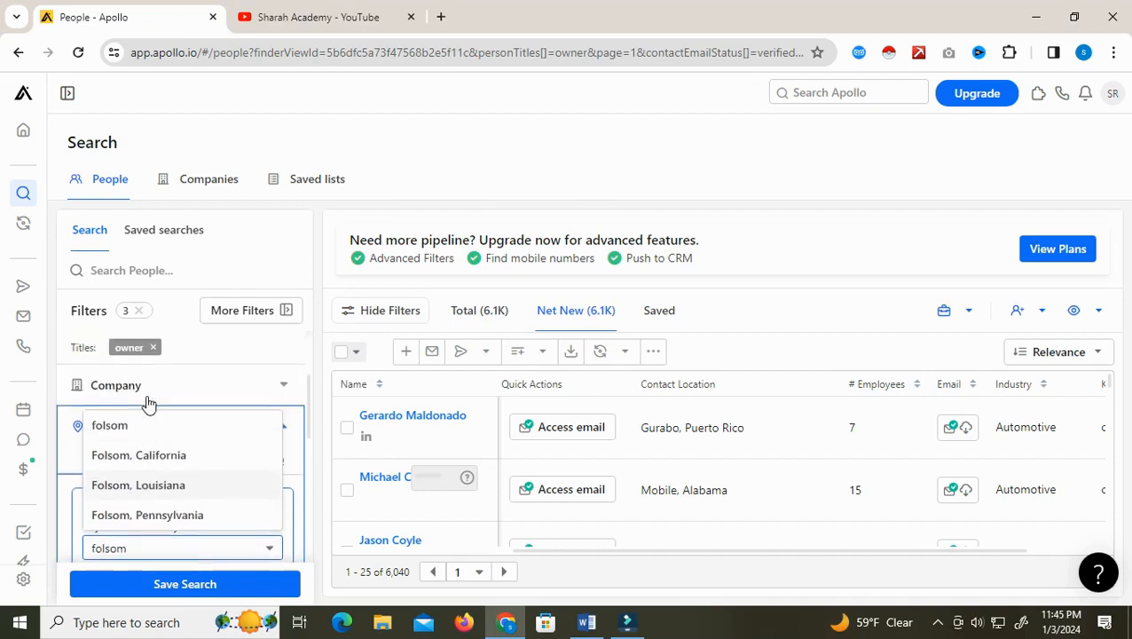
pyautogui.click(161, 460)
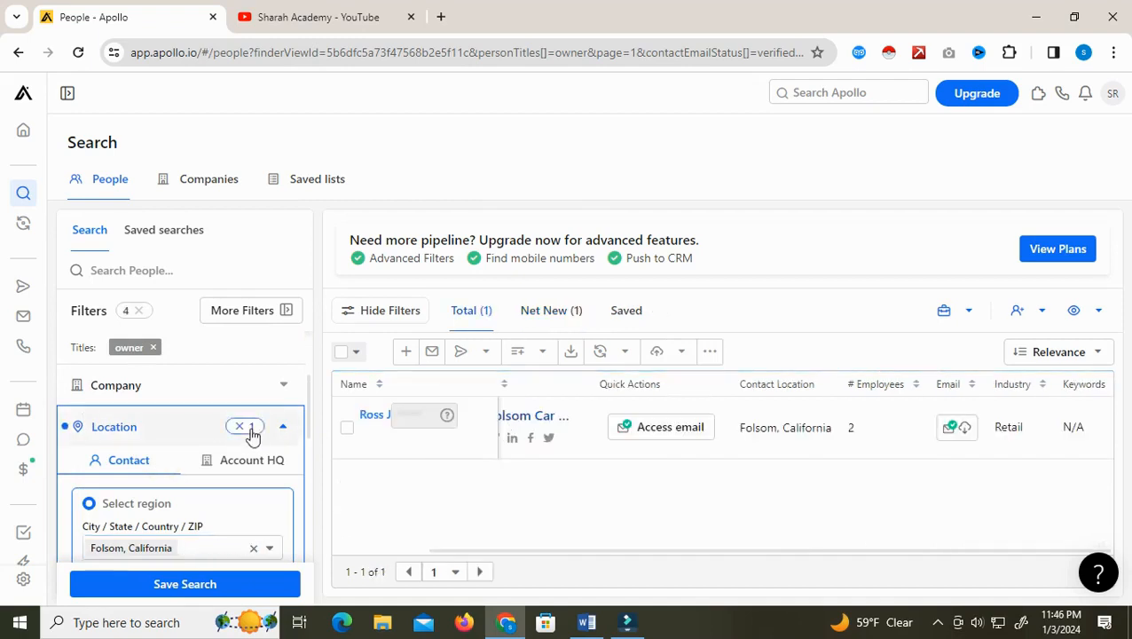
# Check the applied keyword and email status filters and open the Folsom contact's profile in a separate browser tab.
pyautogui.scroll(-5, 188, 455)
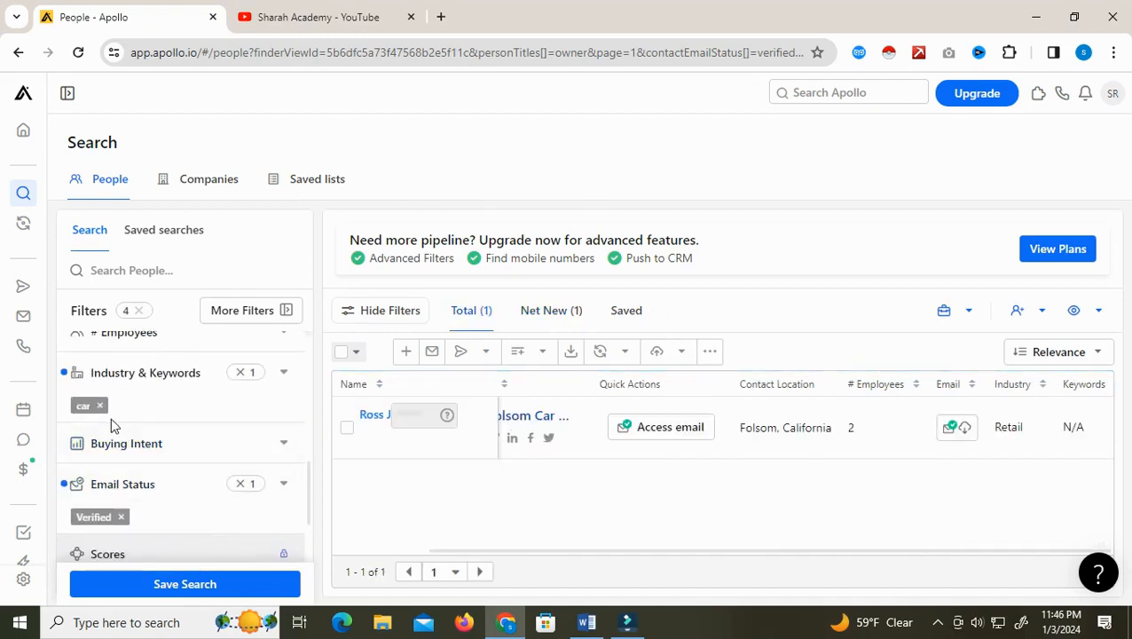
pyautogui.moveTo(613, 547); pyautogui.dragTo(940, 518)
pyautogui.moveTo(829, 548); pyautogui.dragTo(949, 554)
pyautogui.rightClick(372, 417)
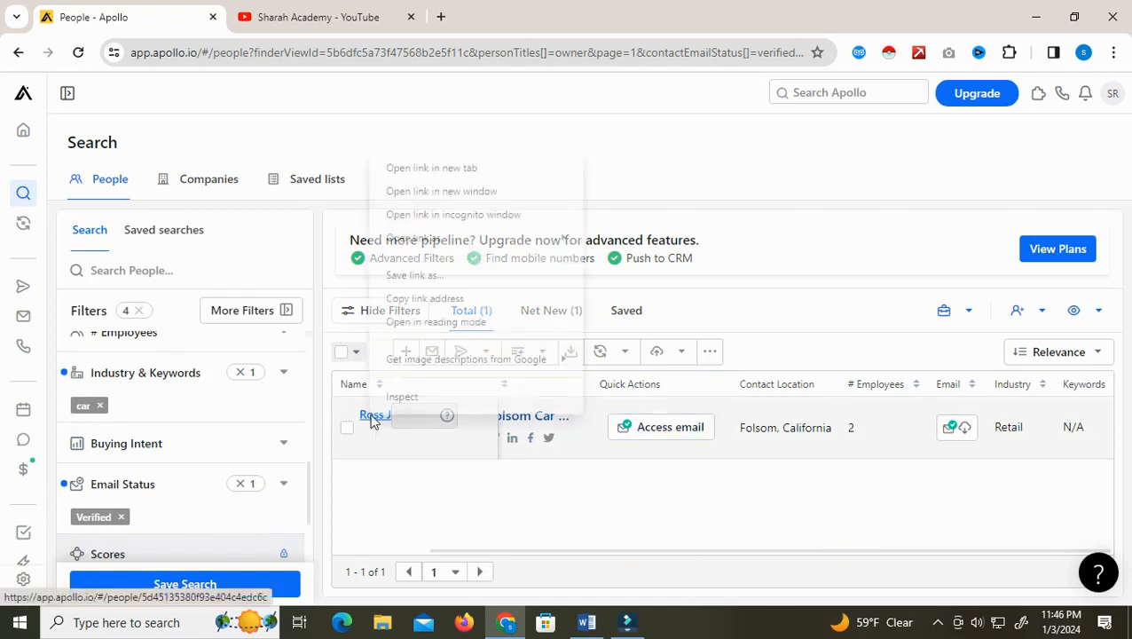
pyautogui.click(454, 169)
pyautogui.click(307, 17)
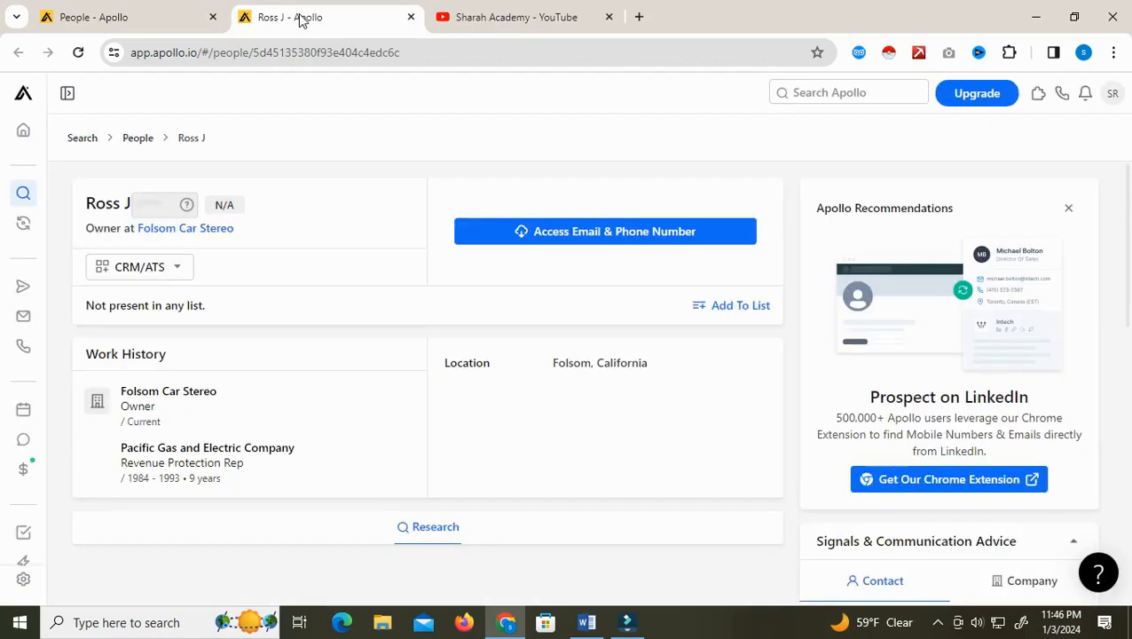
# Try to open the Folsom Car Stereo company page from the contact's profile in a separate tab, and close that tab.
pyautogui.rightClick(200, 233)
pyautogui.click(211, 241)
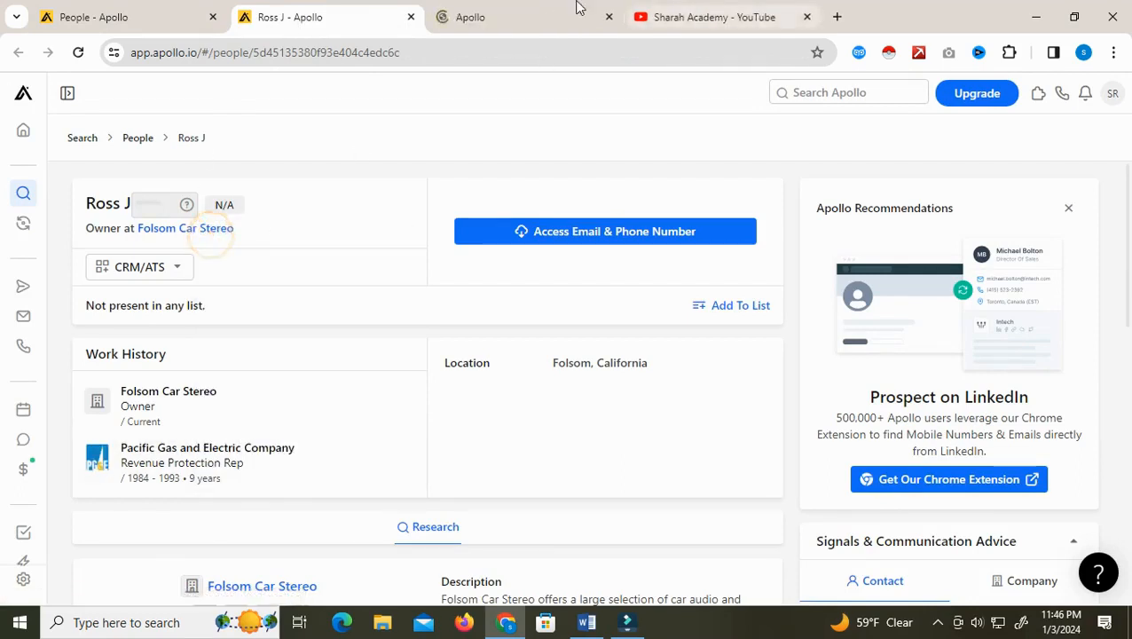
pyautogui.click(523, 19)
pyautogui.click(354, 18)
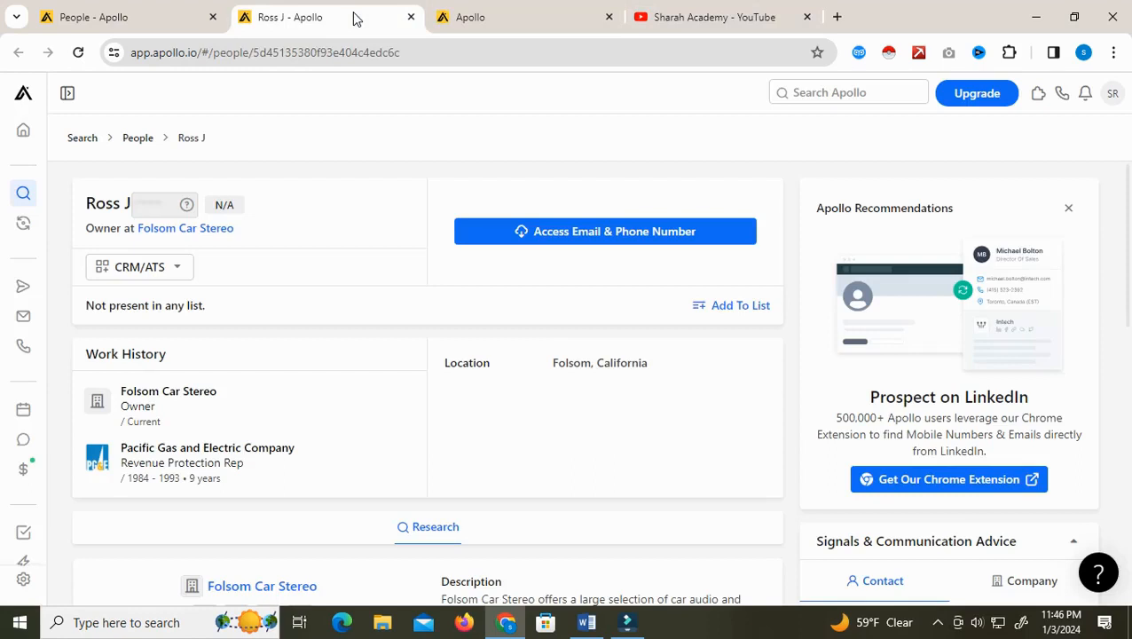
pyautogui.click(522, 27)
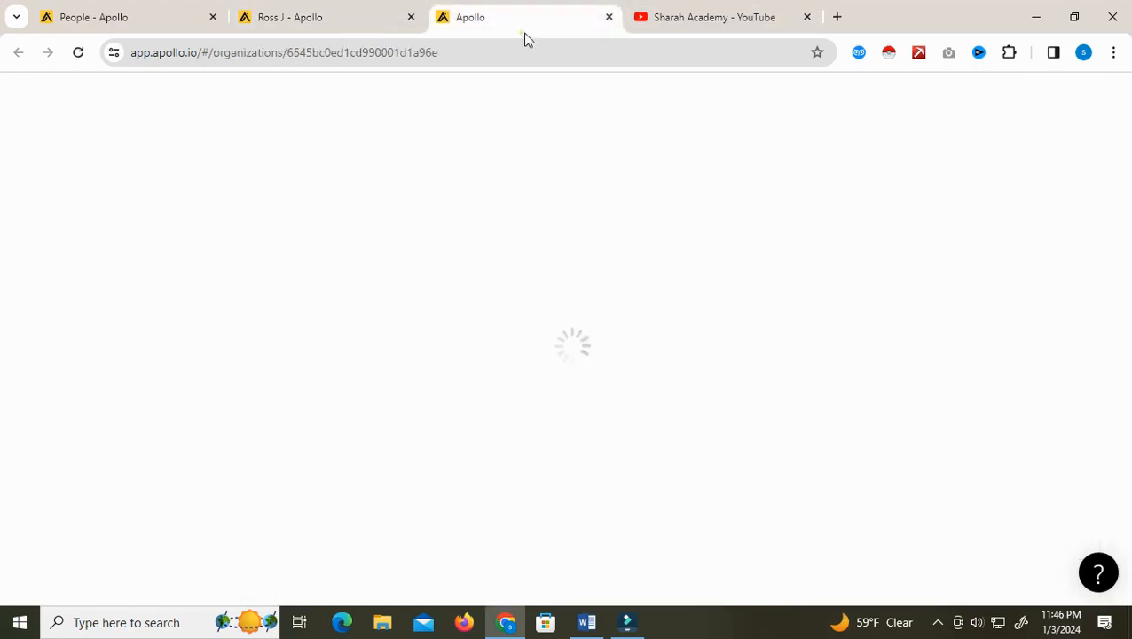
pyautogui.click(609, 17)
# Open the Folsom Car Stereo website from the profile's company research section in a separate tab, and close that tab.
pyautogui.scroll(-3, 563, 507)
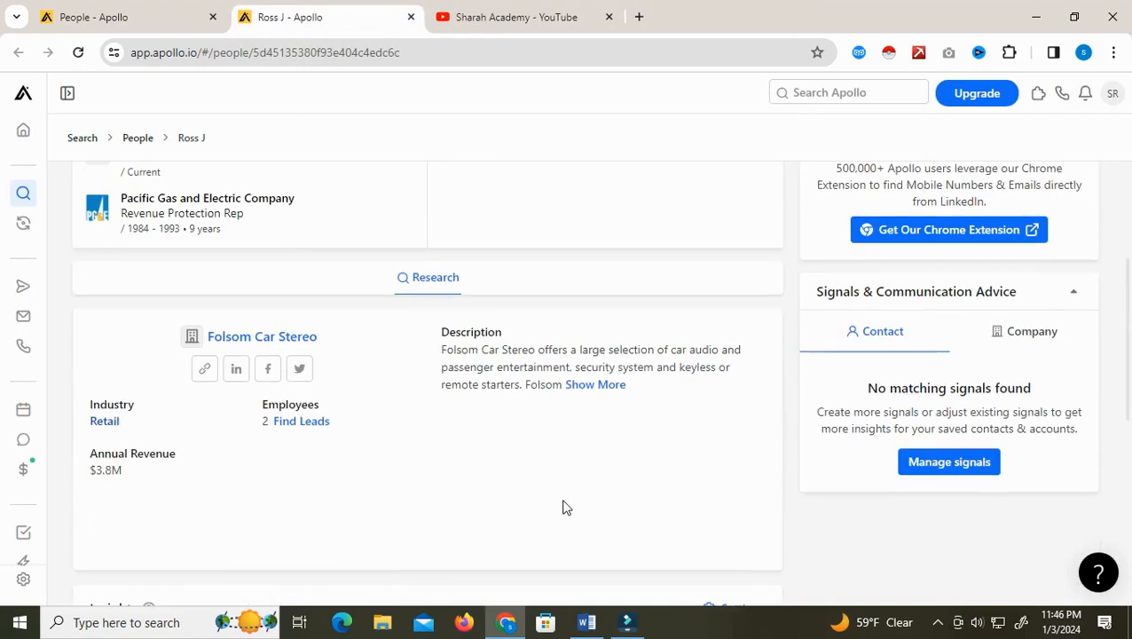
pyautogui.rightClick(207, 371)
pyautogui.click(312, 123)
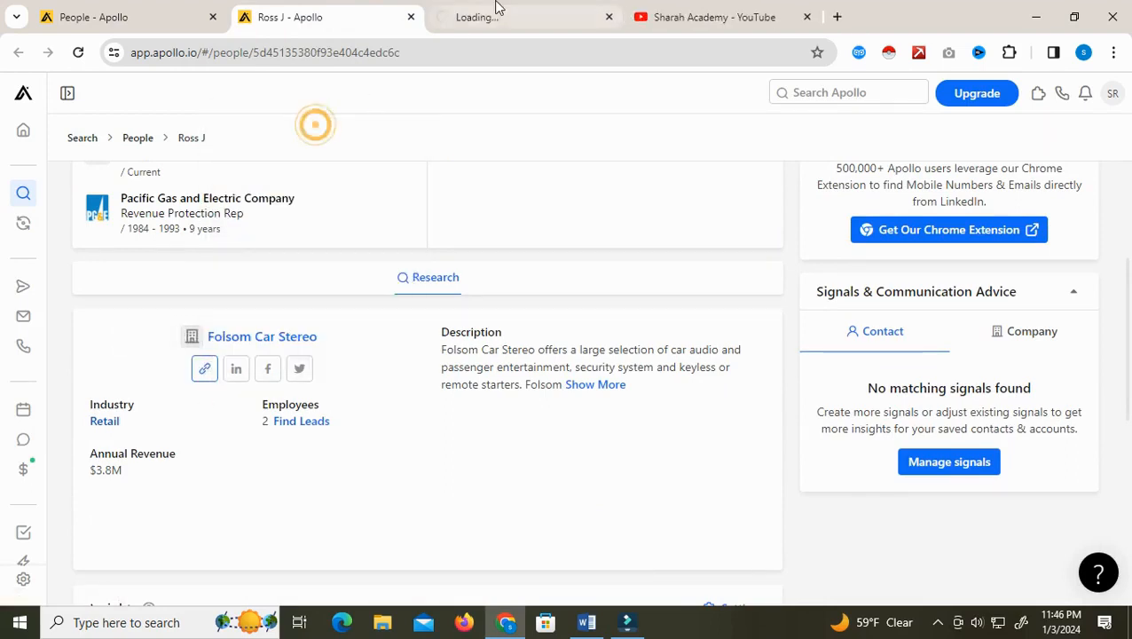
pyautogui.click(504, 18)
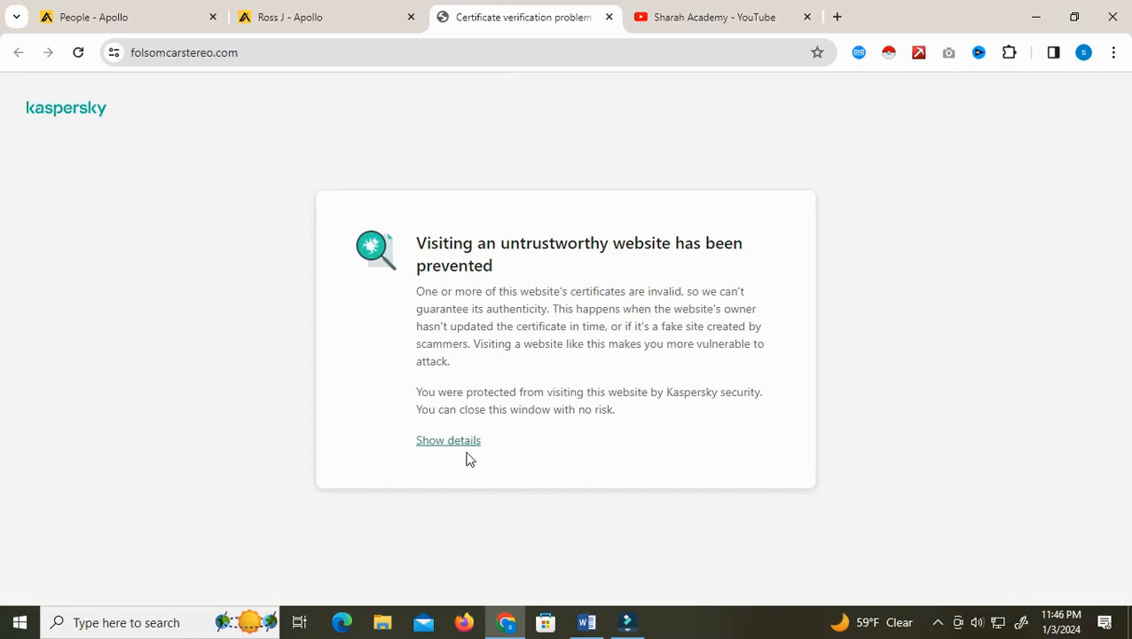
pyautogui.click(608, 18)
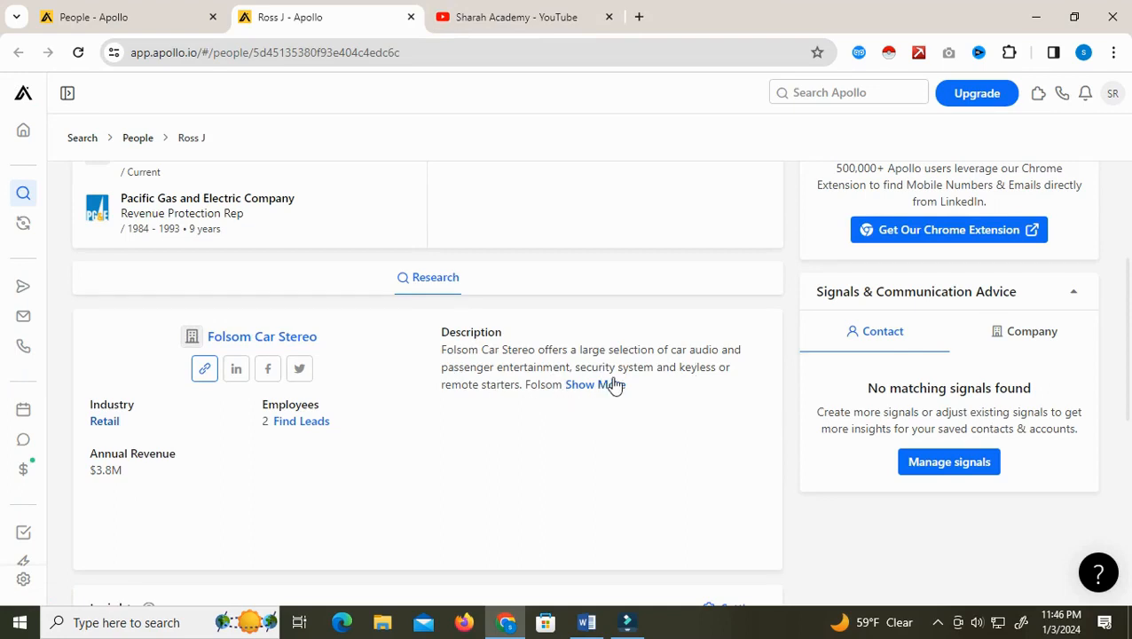
# Compare the Folsom company's description with the allowed categories in the Word requirements document, starting with Car Detailing.
pyautogui.click(586, 622)
pyautogui.click(374, 405)
pyautogui.doubleClick(371, 405)
pyautogui.click(505, 624)
pyautogui.click(587, 622)
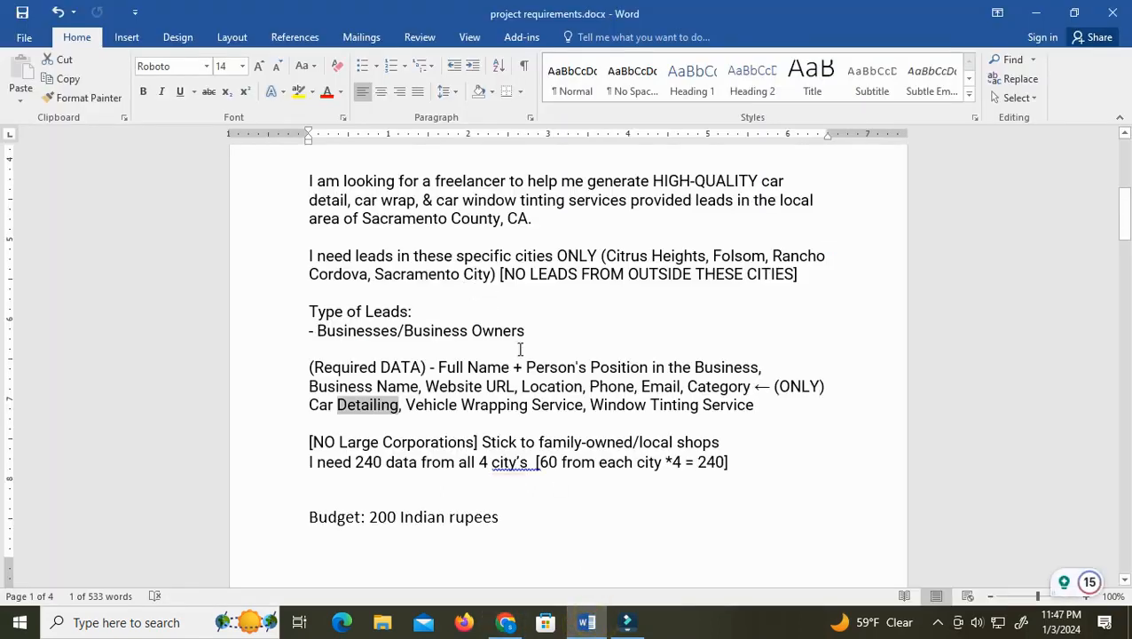
pyautogui.scroll(1, 613, 479)
pyautogui.scroll(-1, 564, 449)
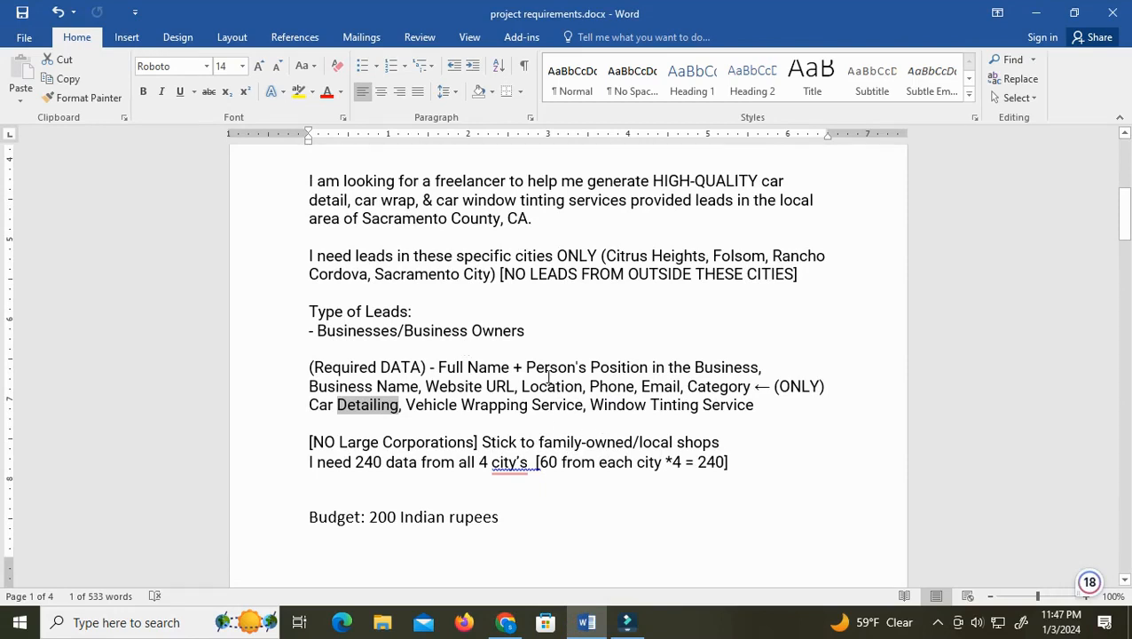
# Check the Folsom search results in Apollo against the target cities and leads-per-city requirement in the Word document.
pyautogui.click(506, 622)
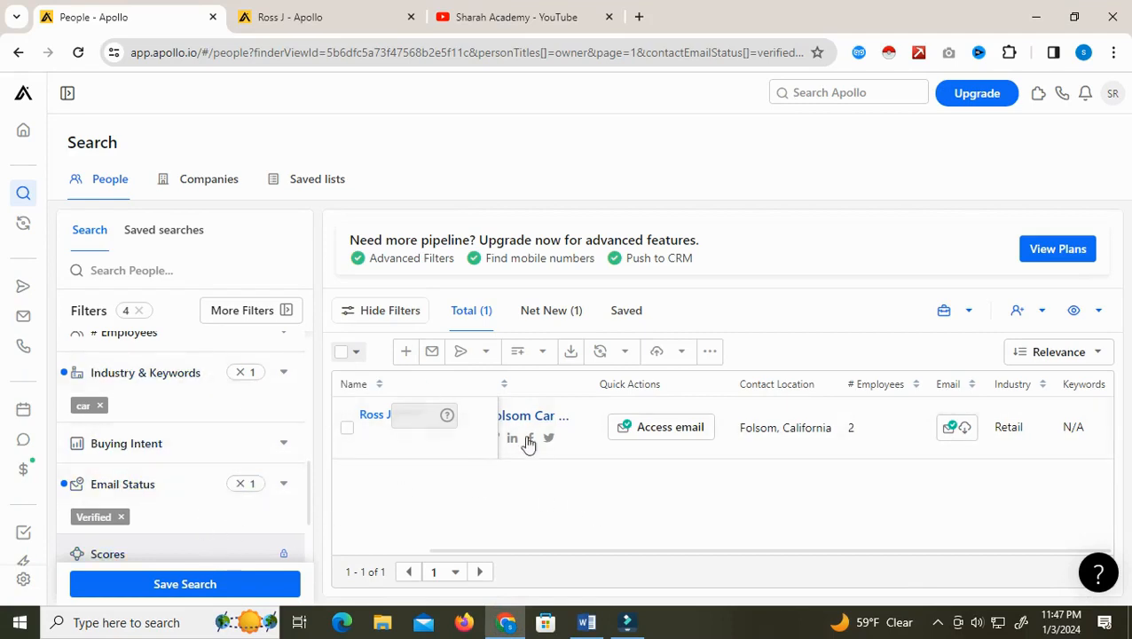
pyautogui.click(587, 623)
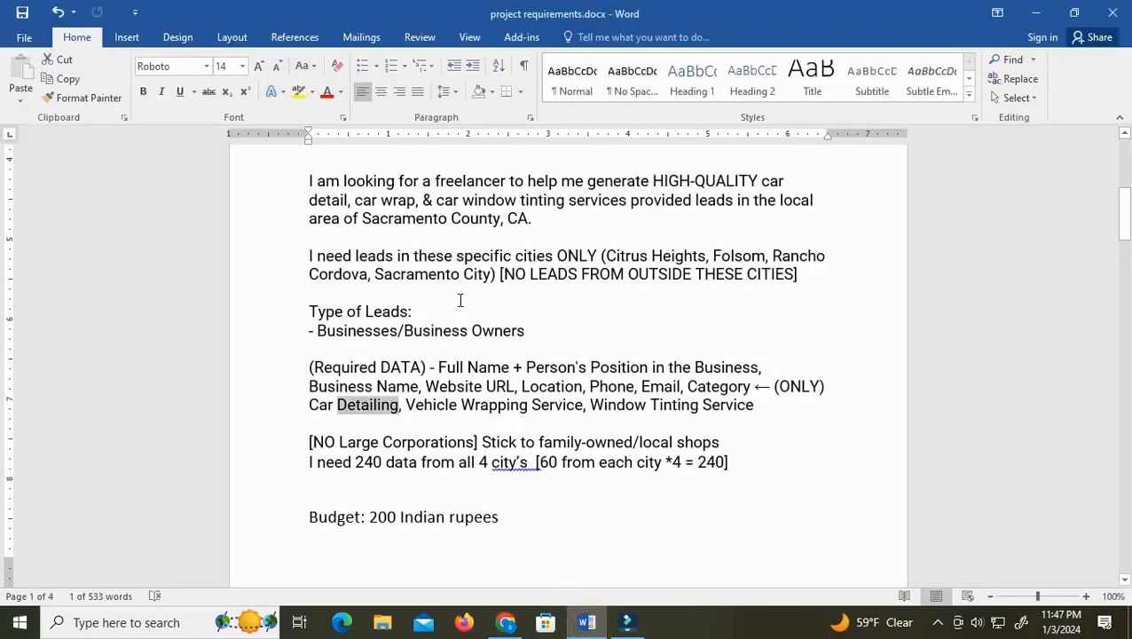
pyautogui.click(509, 463)
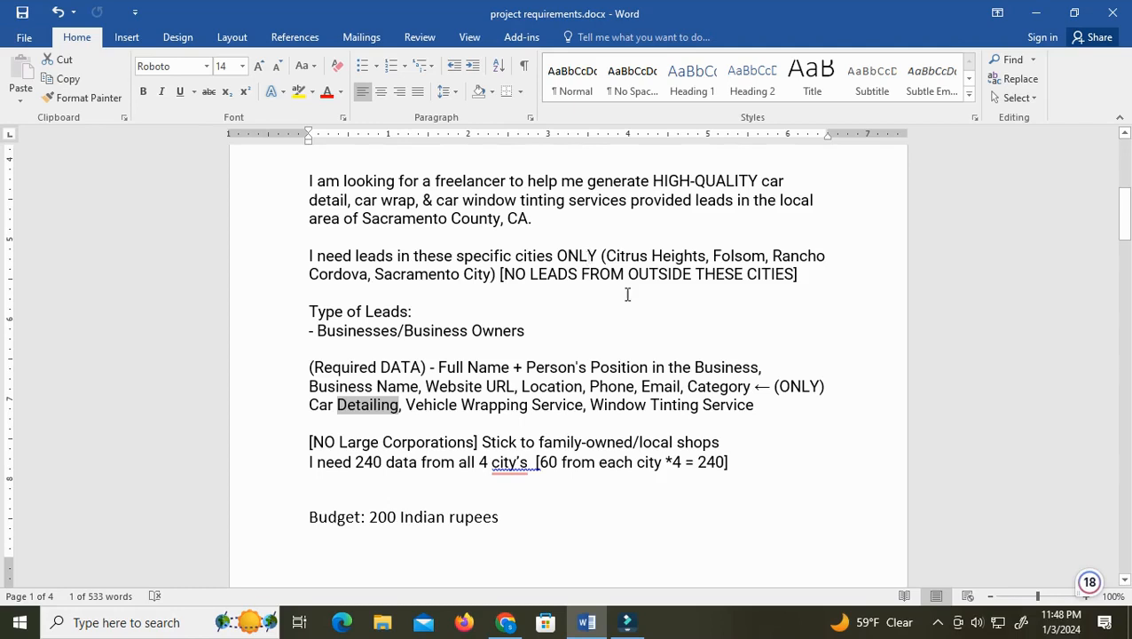
pyautogui.moveTo(497, 467)
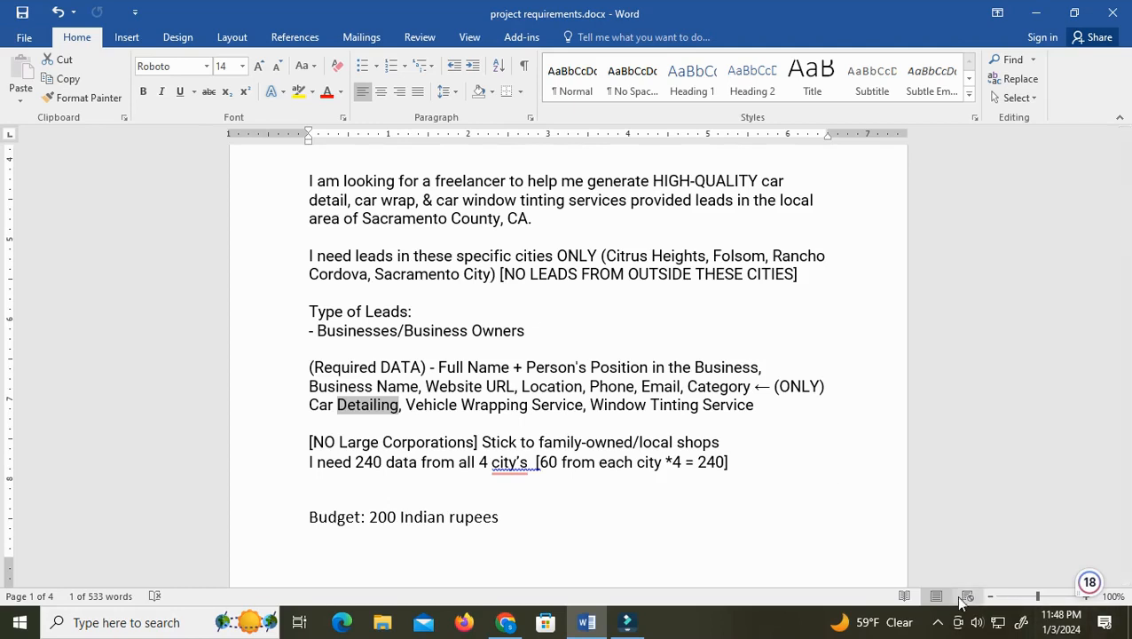
pyautogui.click(938, 622)
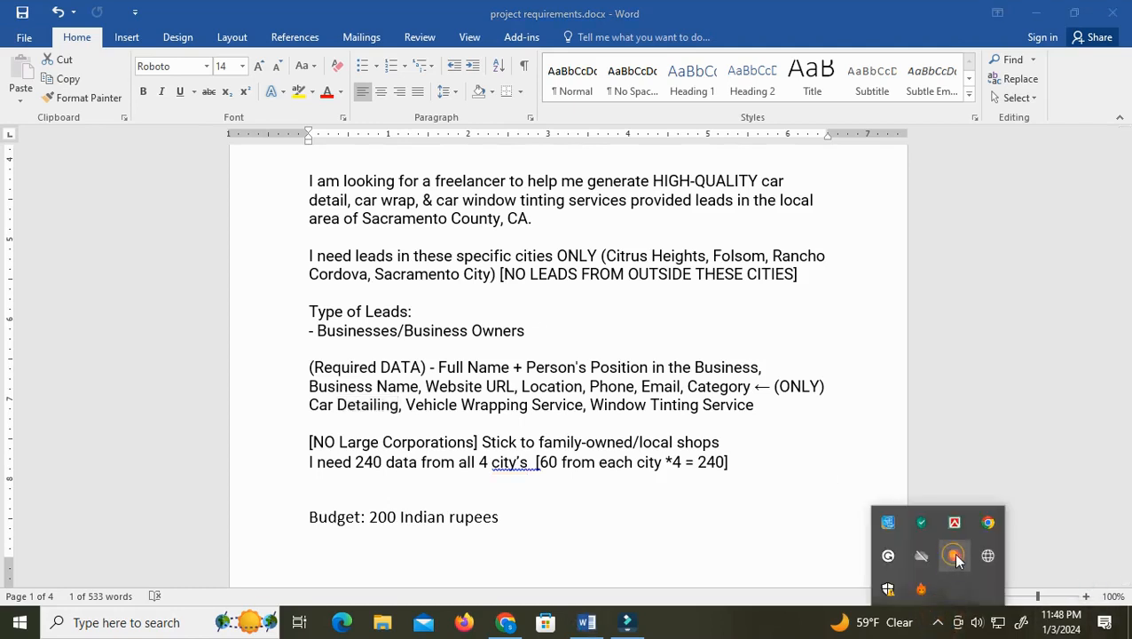